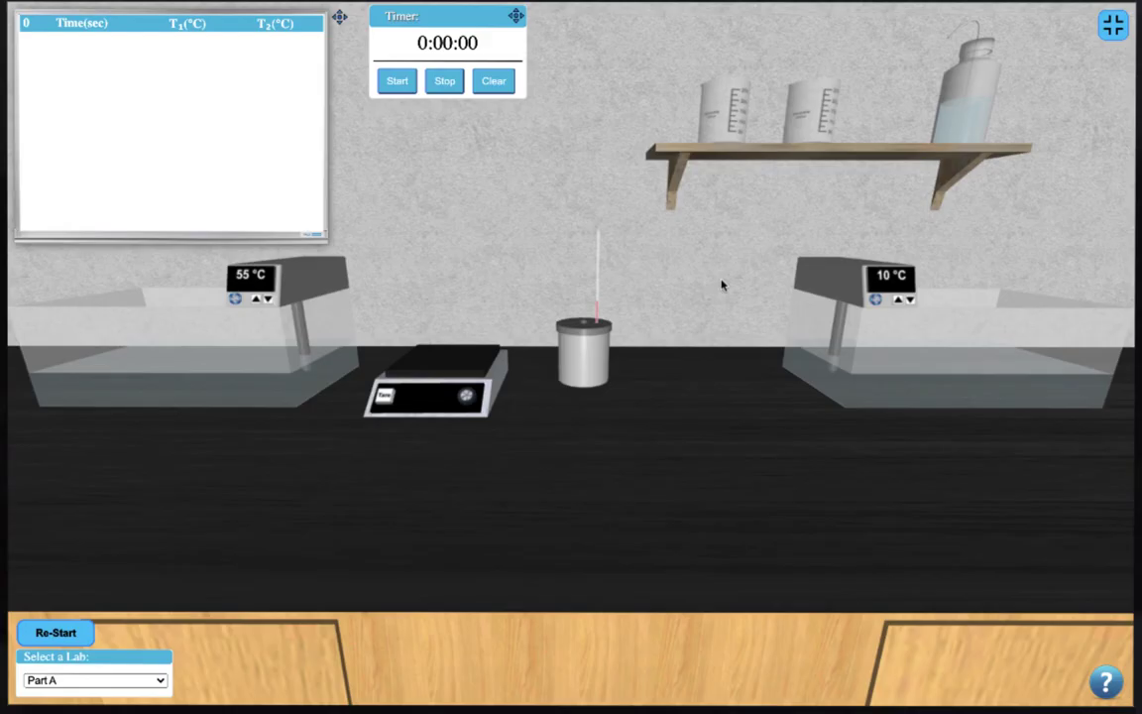
Tare Beaker One on the balance and fill it with deionized water to 108.58 g.
left_click(727, 131)
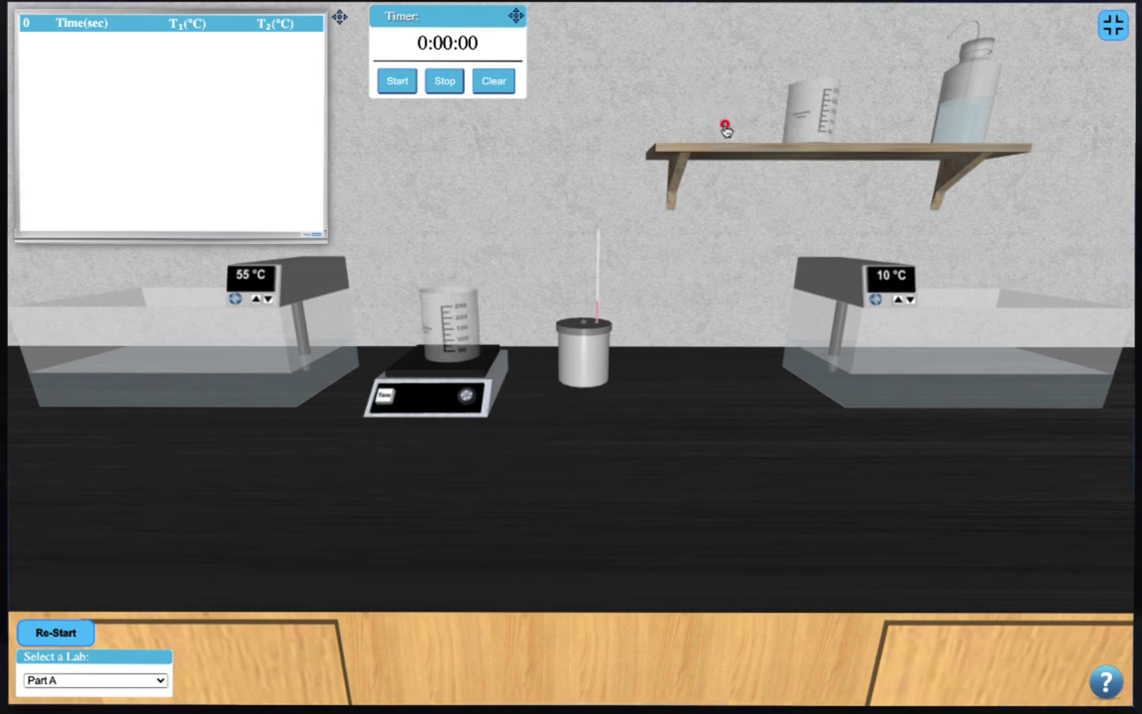
left_click(464, 397)
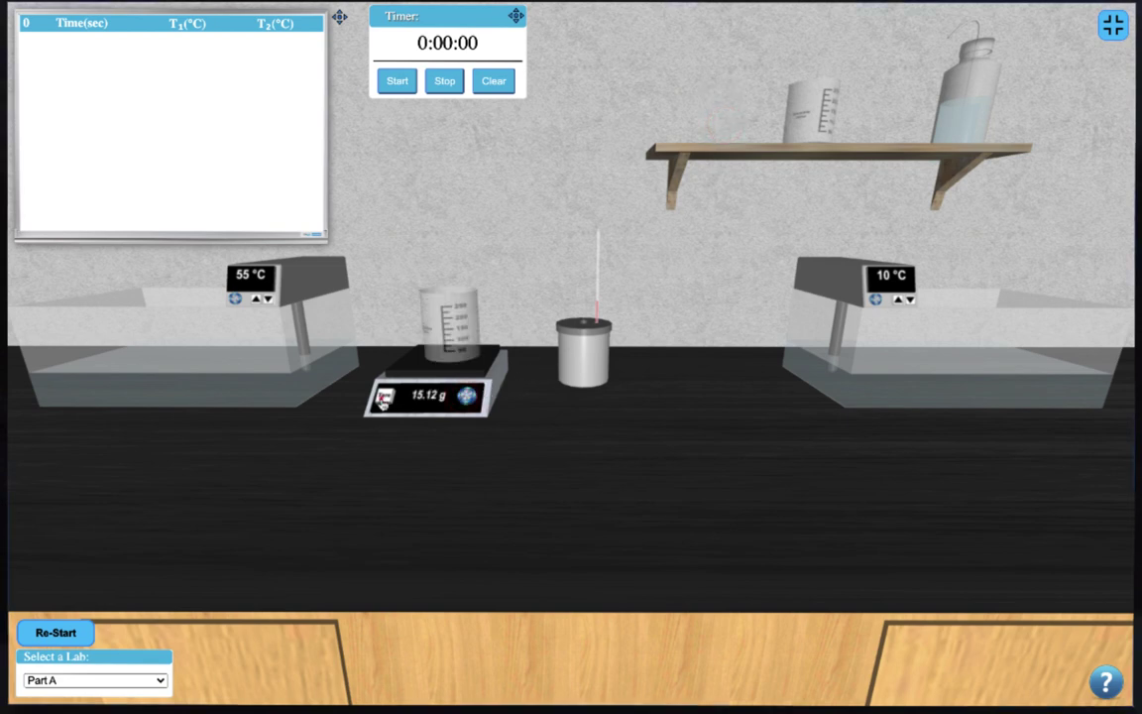
left_click(384, 397)
left_click(965, 111)
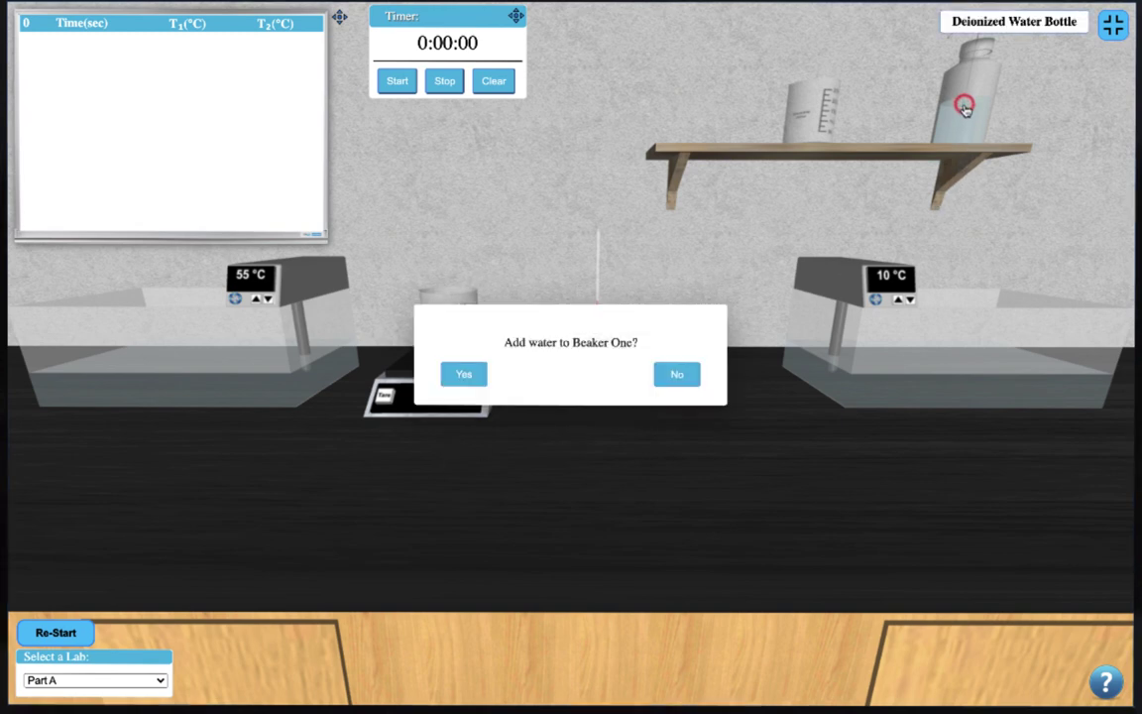
left_click(466, 374)
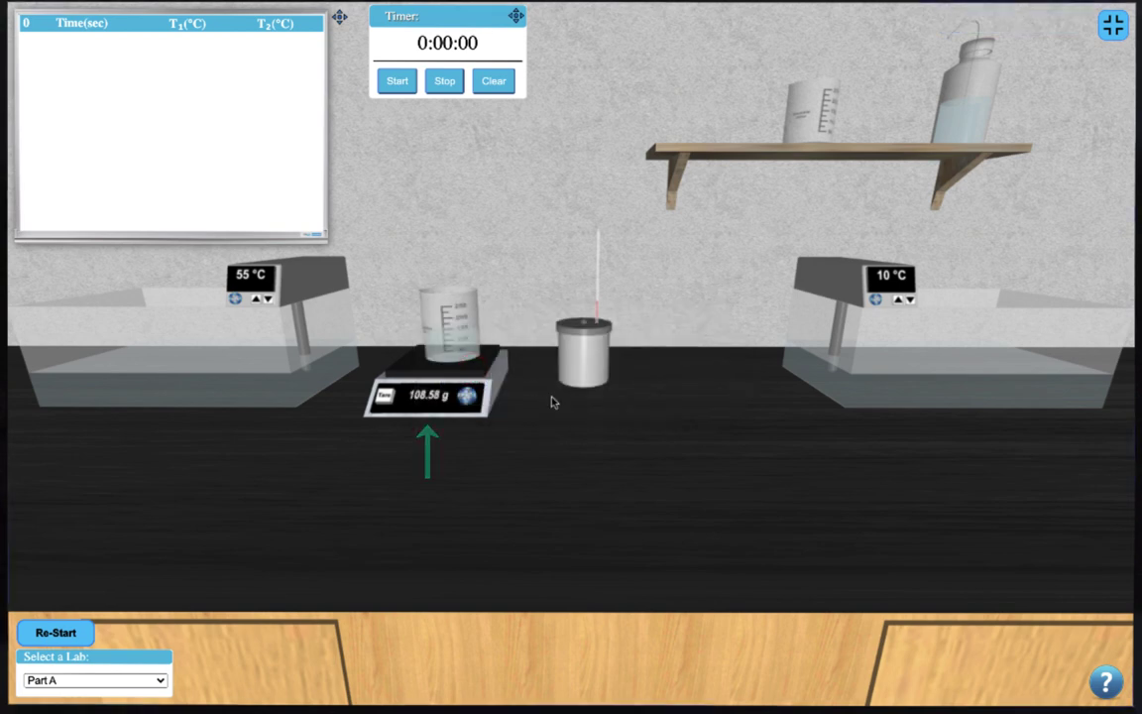
Move Beaker One into the 55 °C hot bath.
left_click(455, 324)
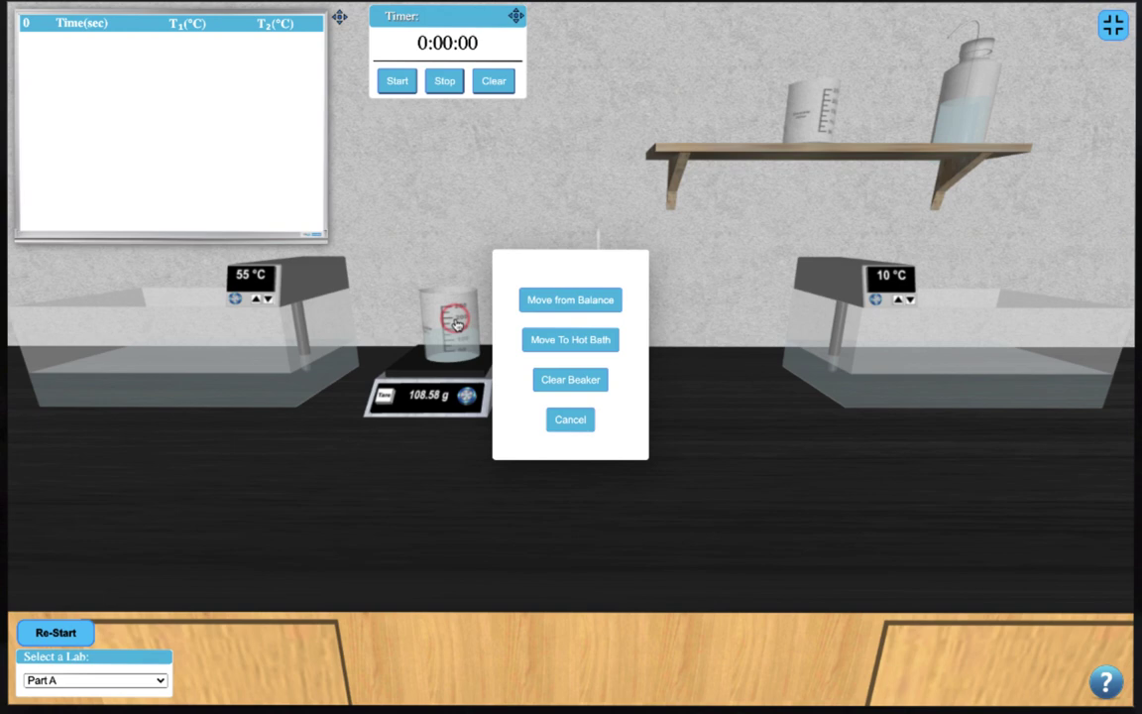
left_click(574, 344)
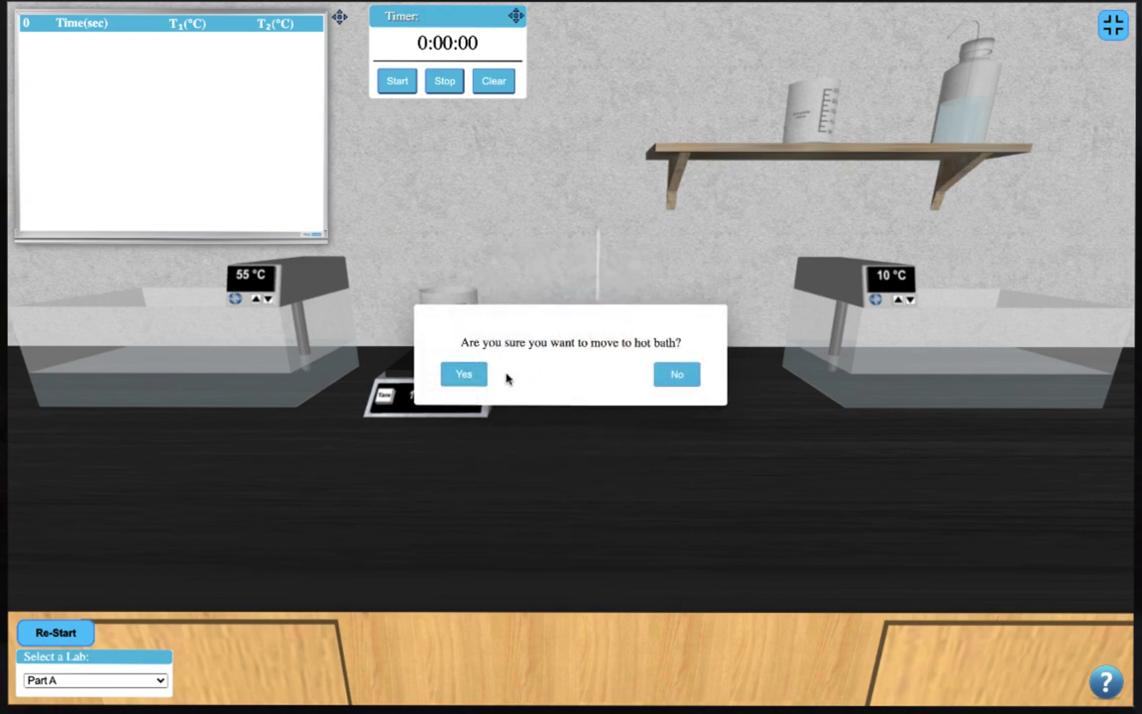
left_click(466, 375)
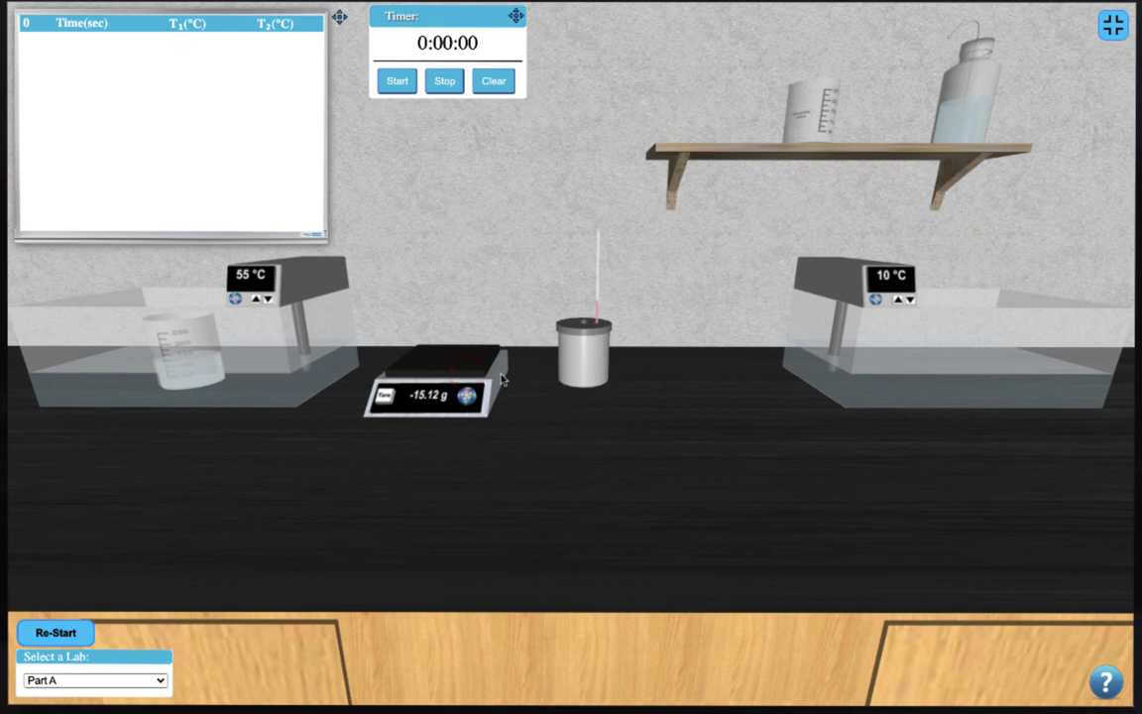
Put Beaker Two on the balance and fill it with deionized water to 100.66 g.
left_click(811, 124)
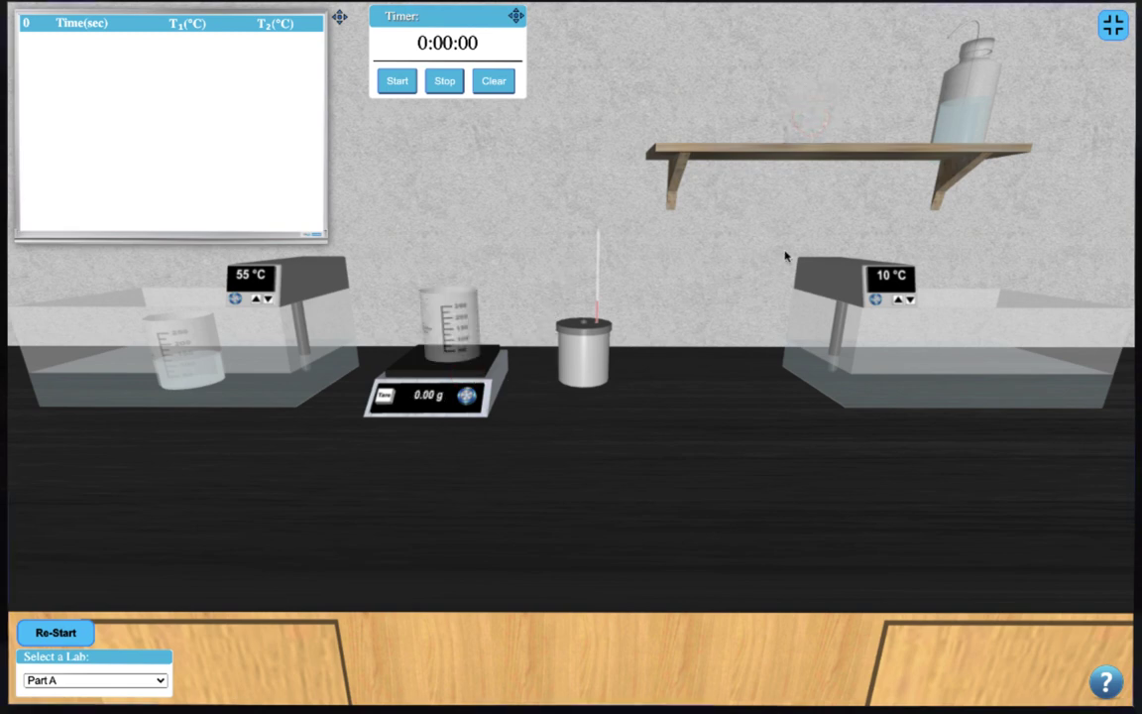
left_click(956, 109)
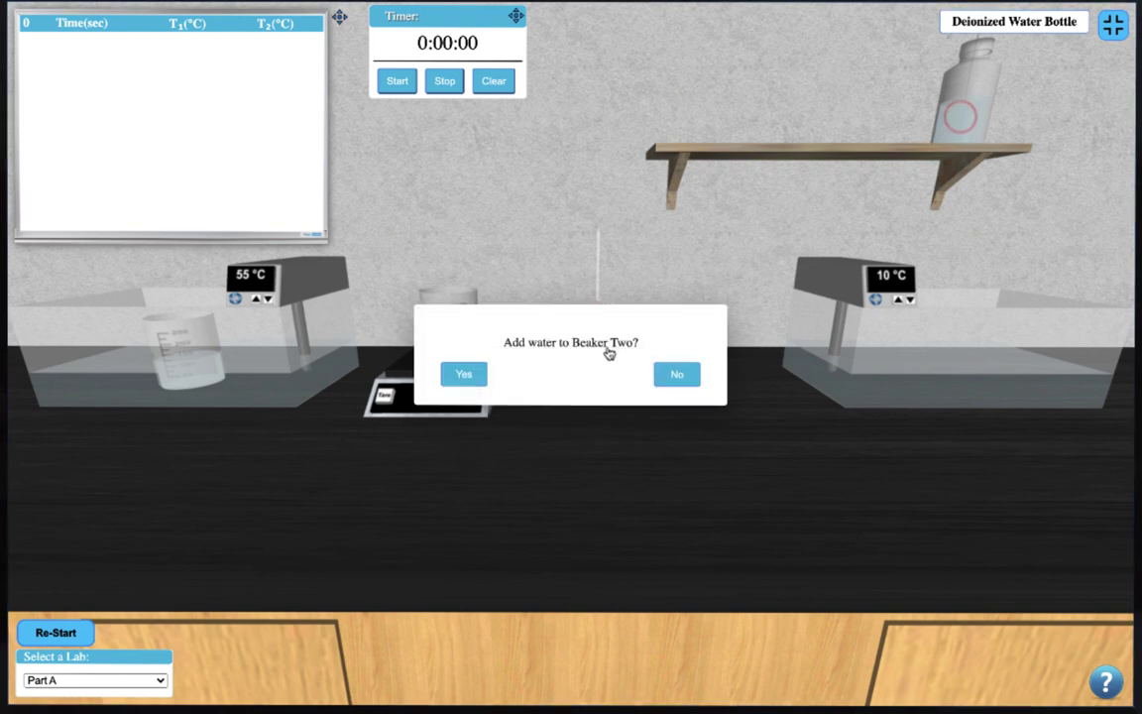
left_click(466, 372)
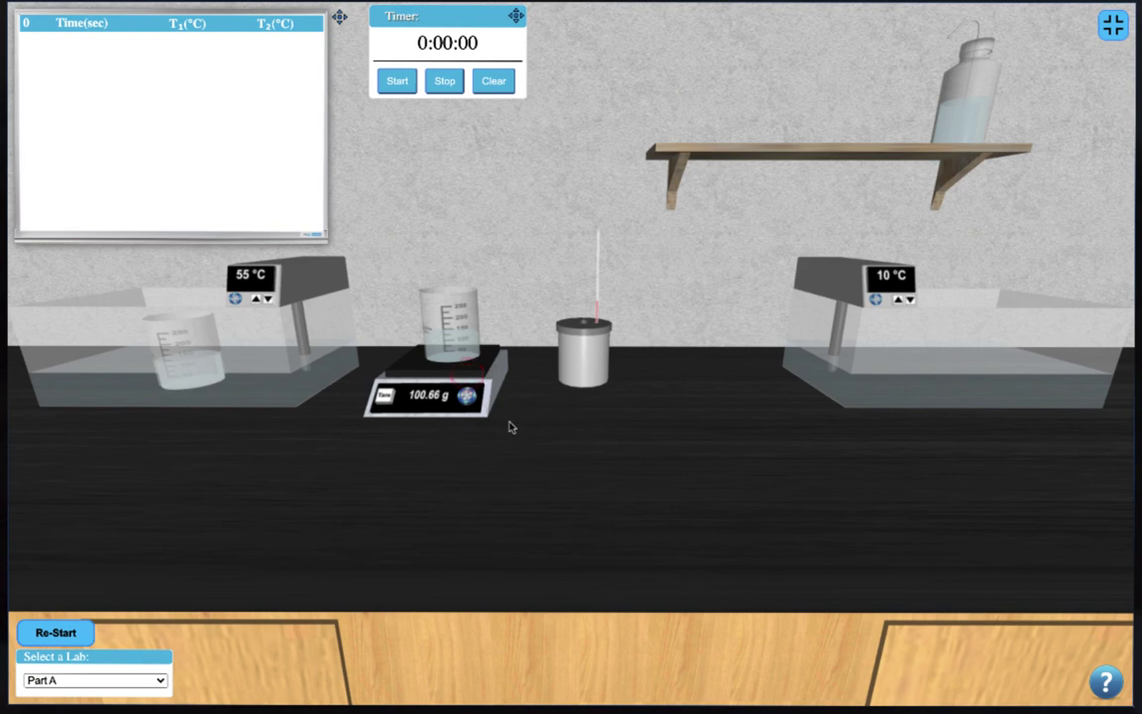
Move Beaker Two into the 10 °C cold bath.
left_click(470, 334)
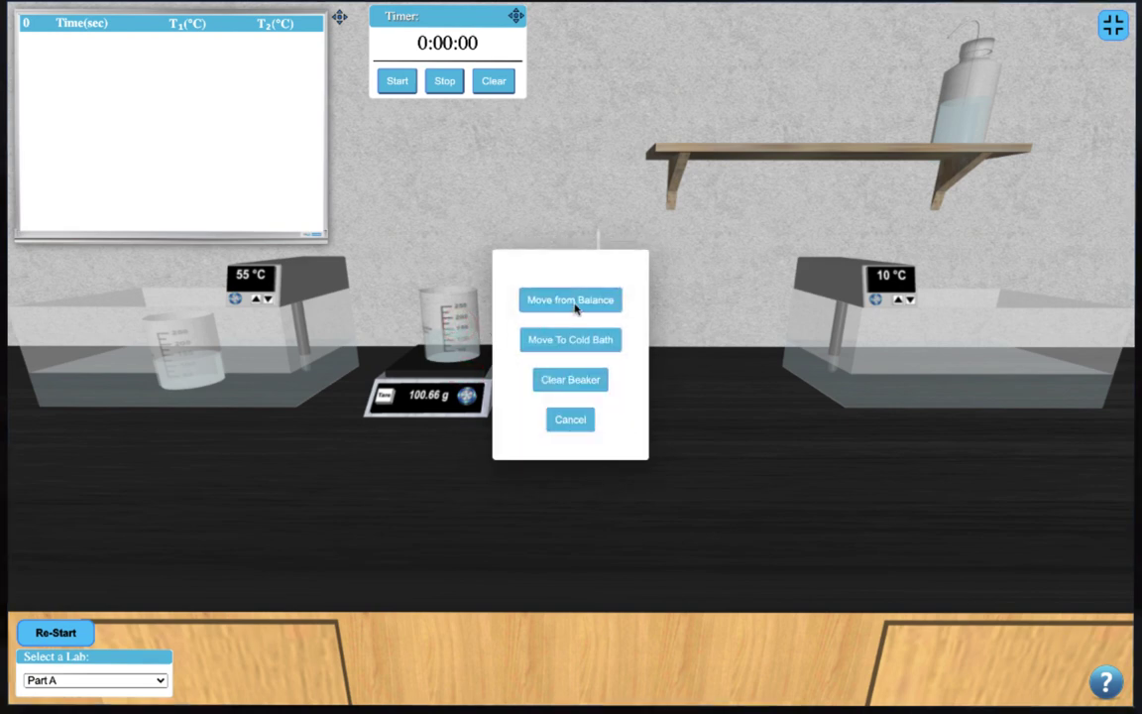
left_click(544, 341)
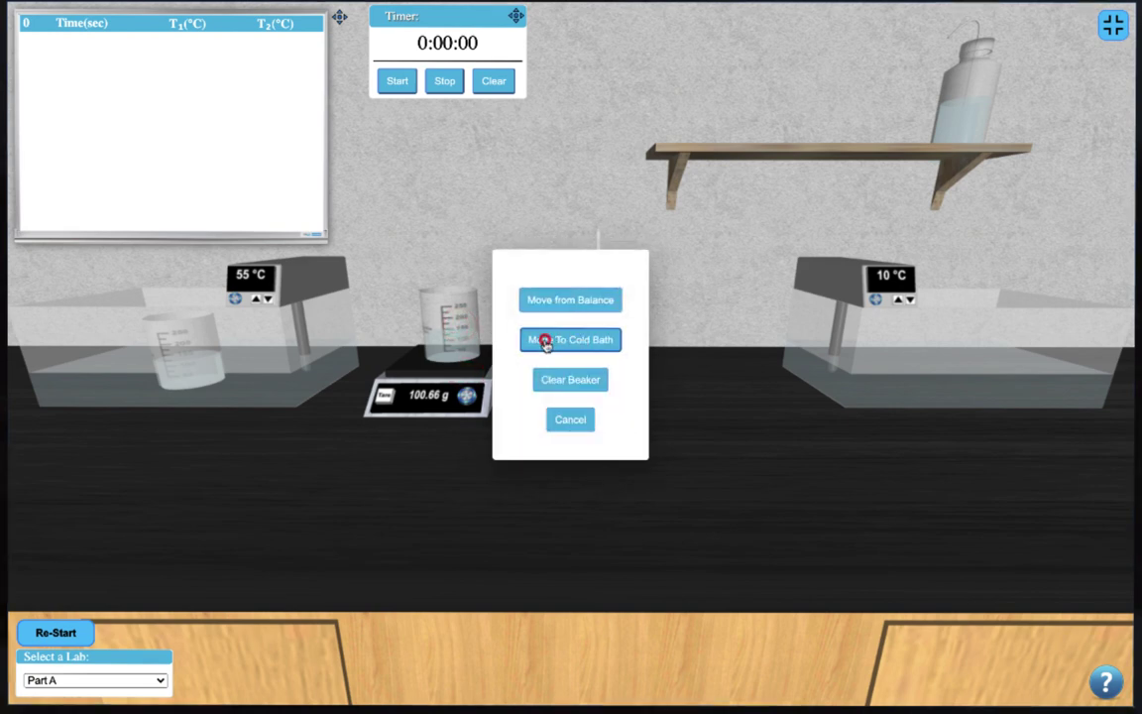
left_click(464, 374)
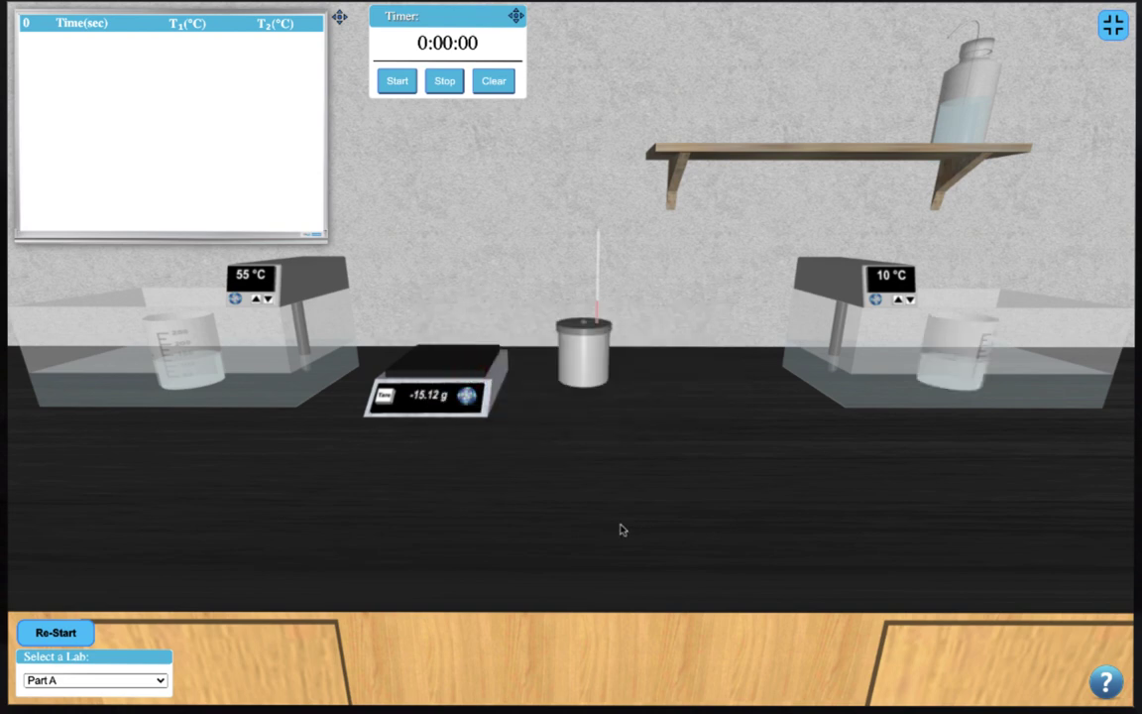
Set the hot beaker on the bench, pour the cold water into the calorimeter, and start recording.
left_click(171, 335)
left_click(462, 375)
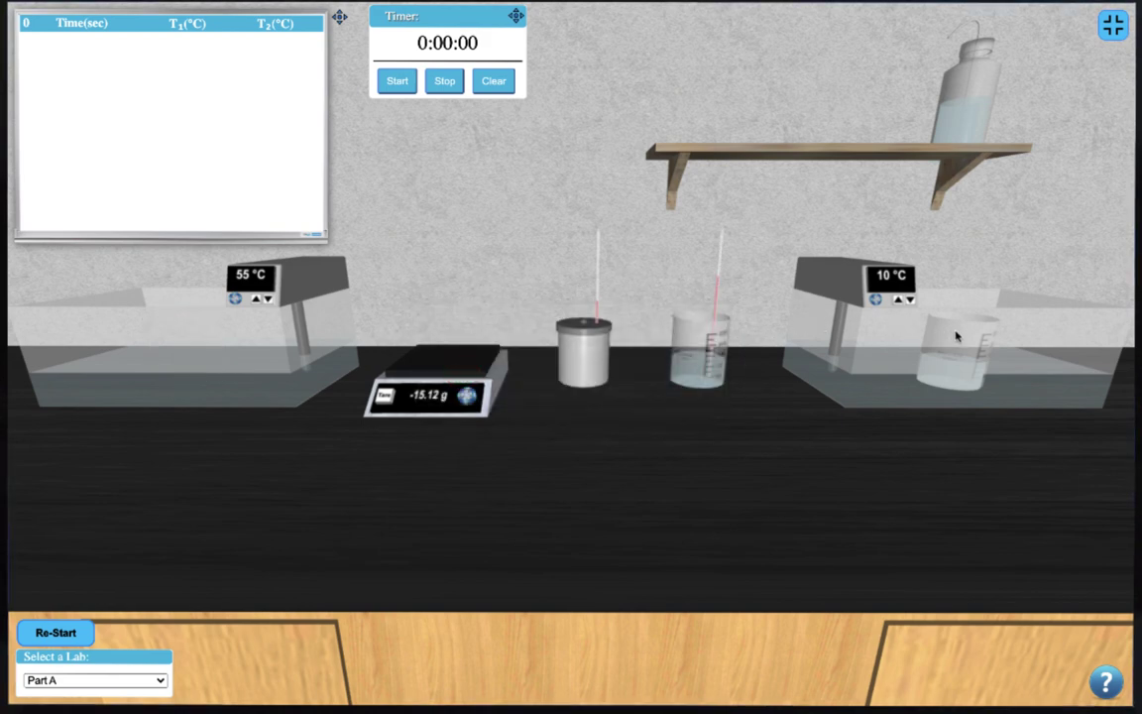
left_click(585, 344)
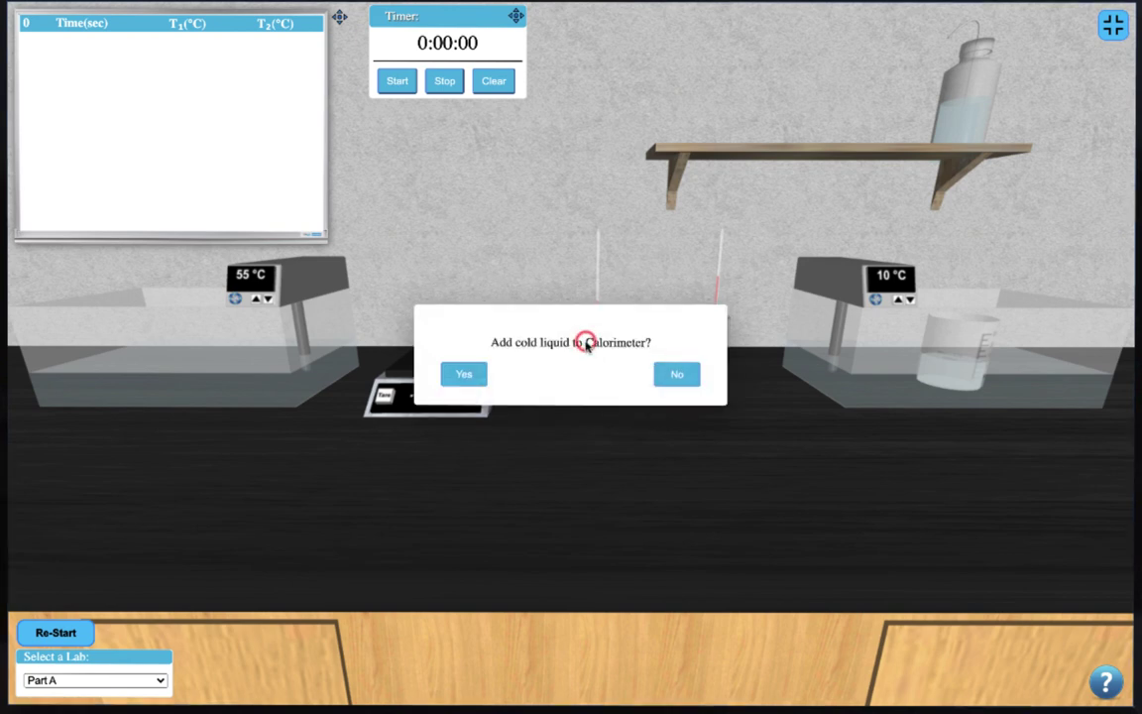
left_click(464, 374)
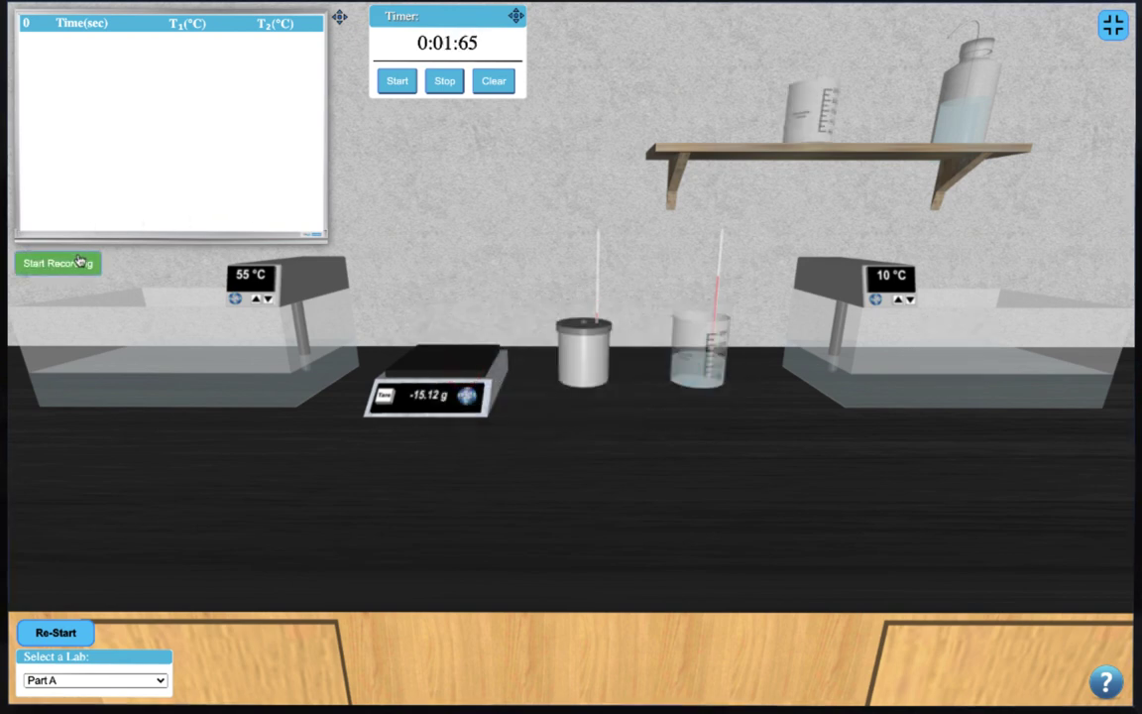
left_click(80, 261)
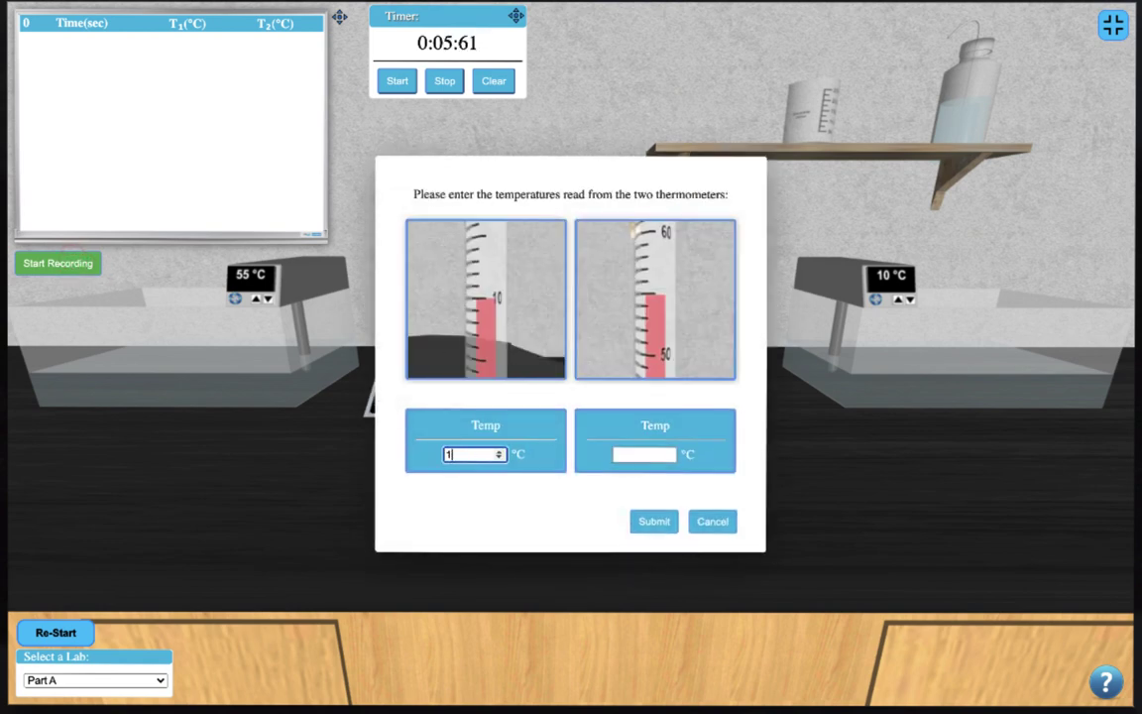
Log paired thermometer readings of 10.0 °C and 55.0 °C until five rows are recorded.
left_click(638, 454)
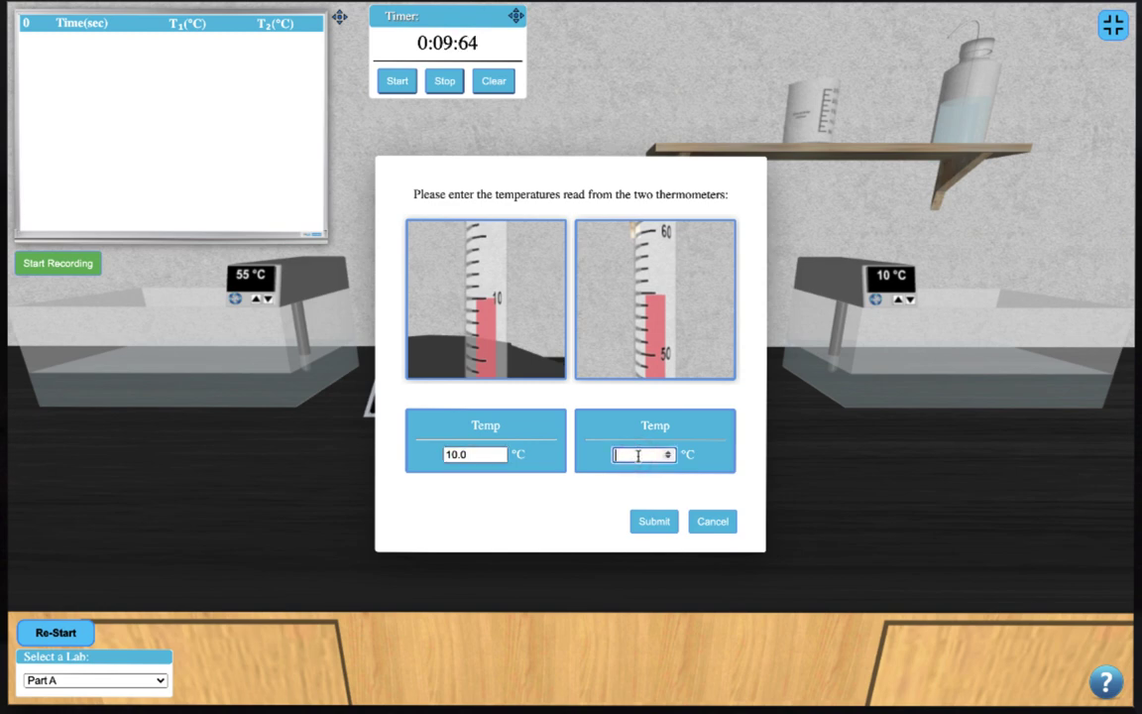
type("55.0")
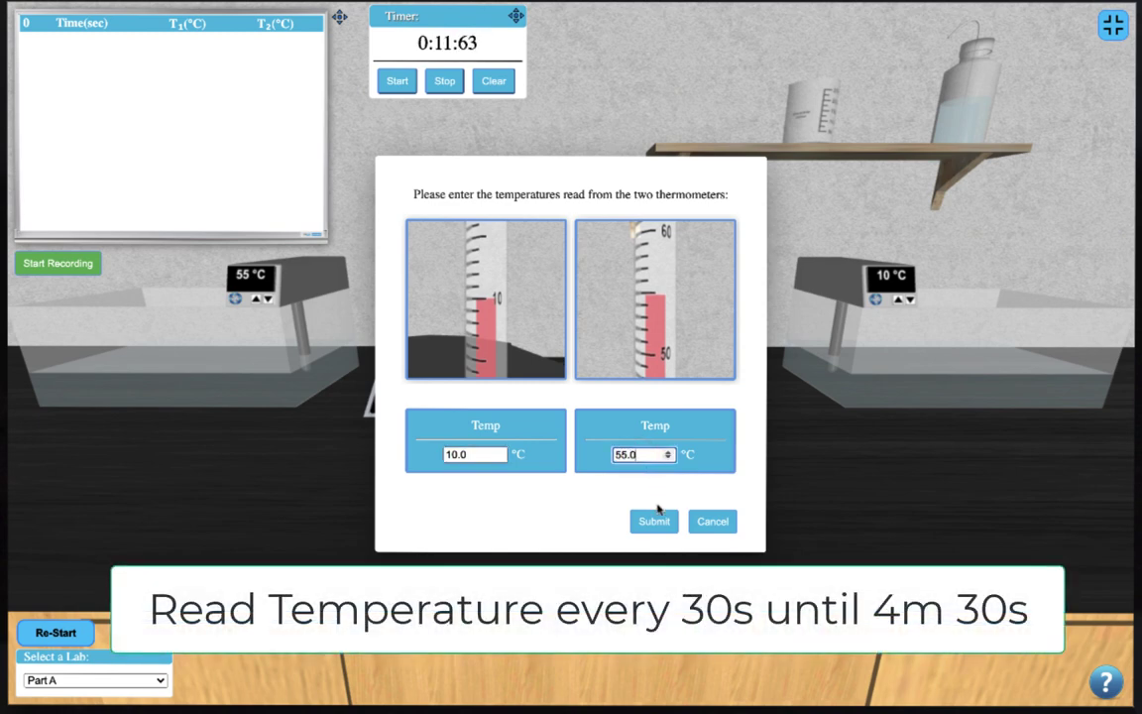
left_click(655, 523)
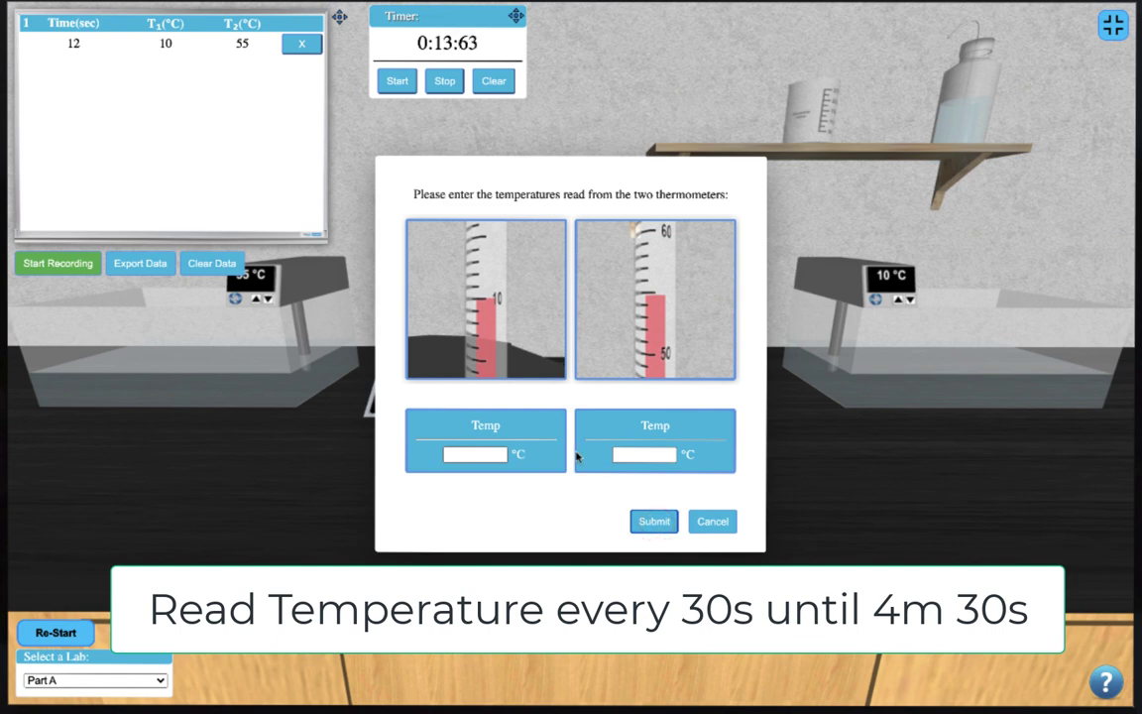
left_click(462, 454)
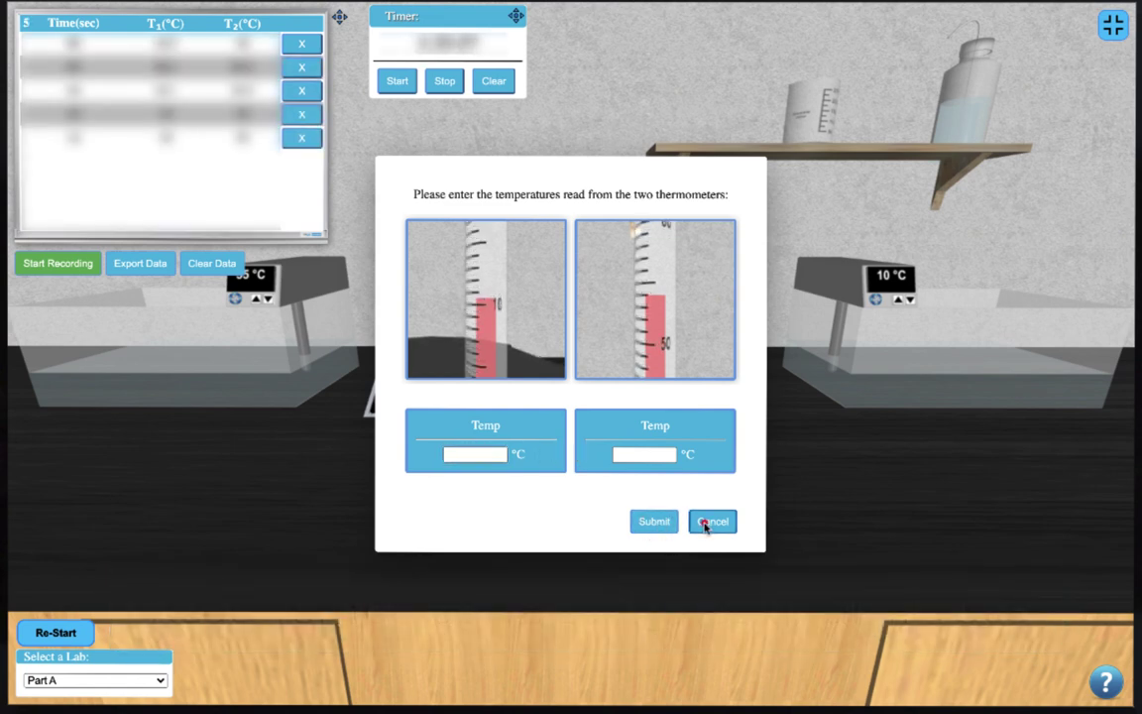
left_click(708, 523)
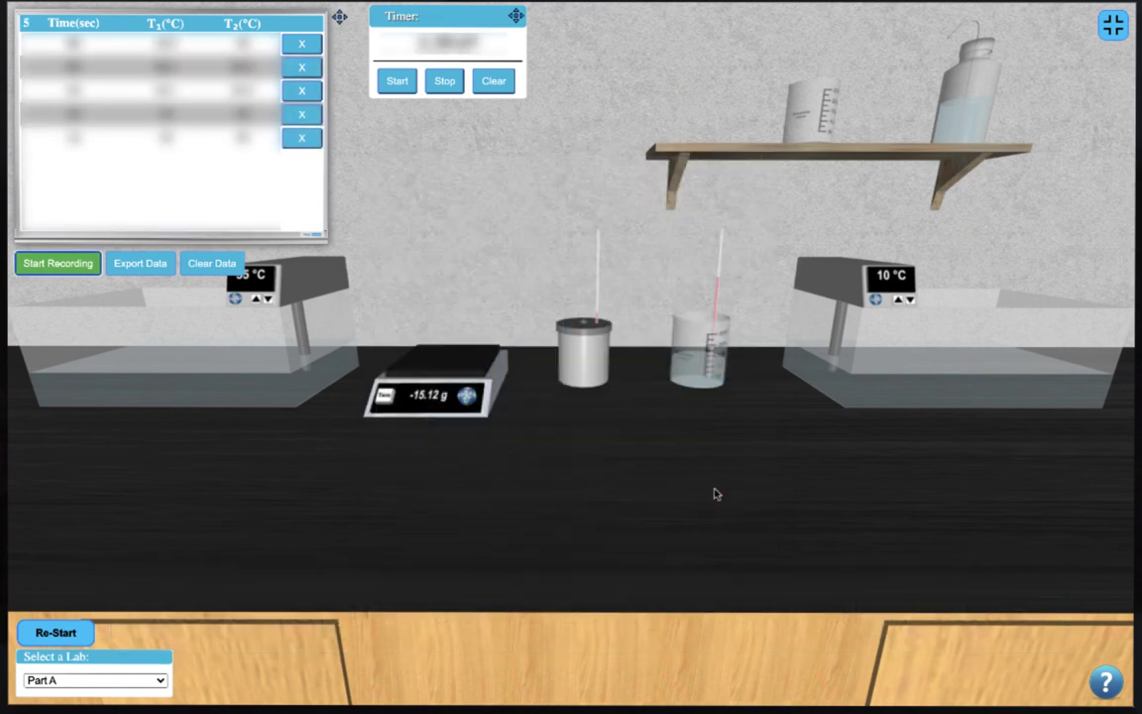
Pour the hot water into the calorimeter and start recording the mixture temperature.
left_click(701, 364)
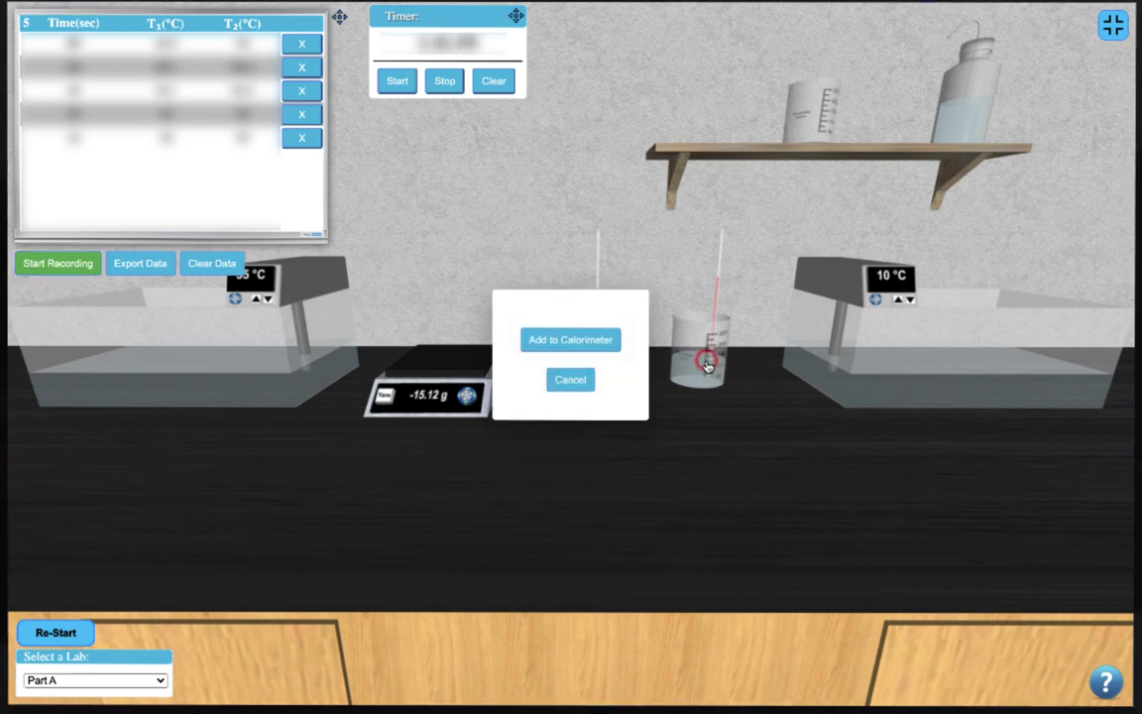
left_click(594, 340)
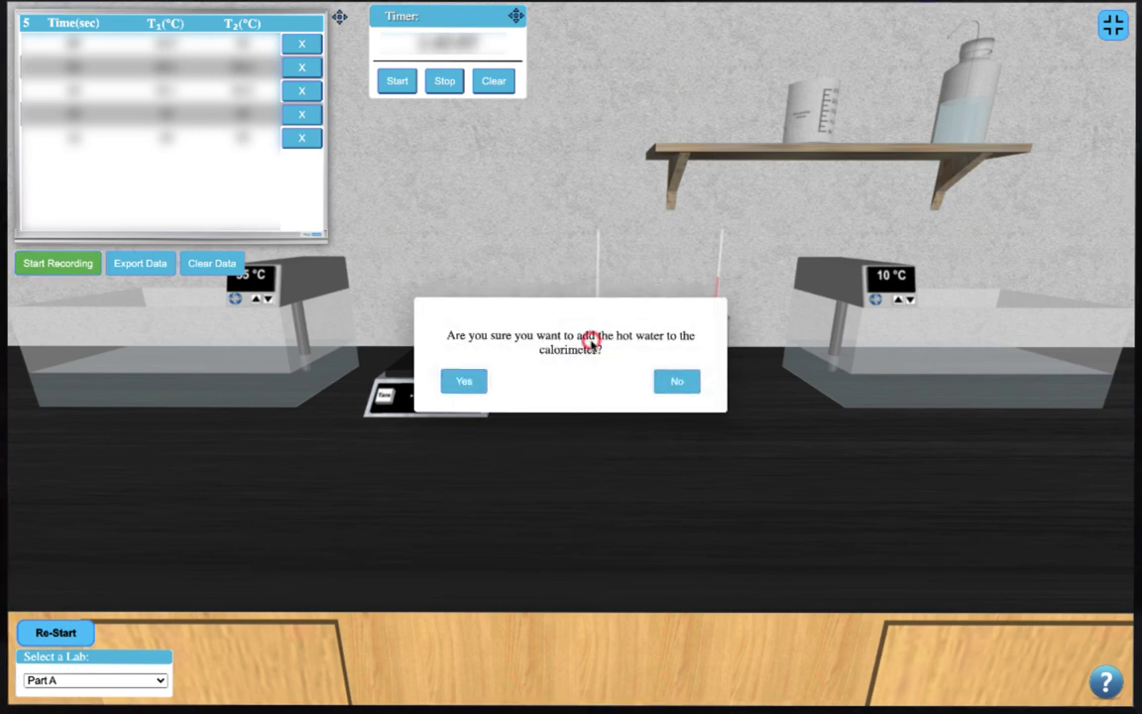
left_click(465, 381)
left_click(85, 263)
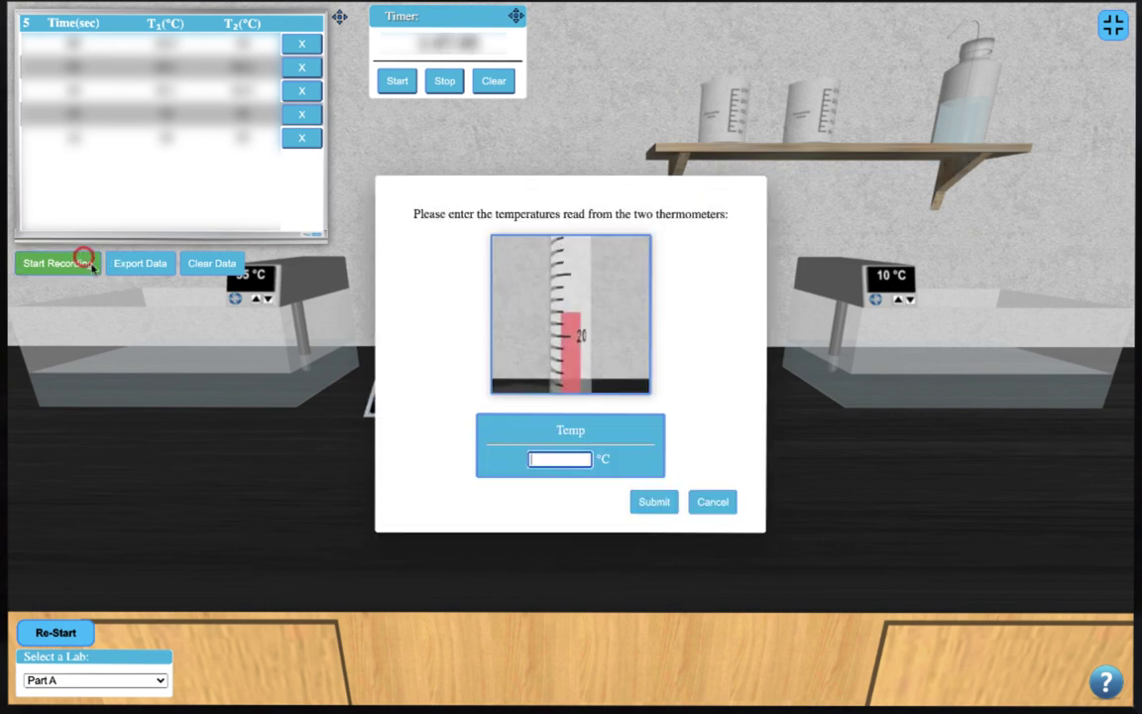
Enter a mixture temperature of 28.0 °C and submit it to the data table.
left_click(556, 460)
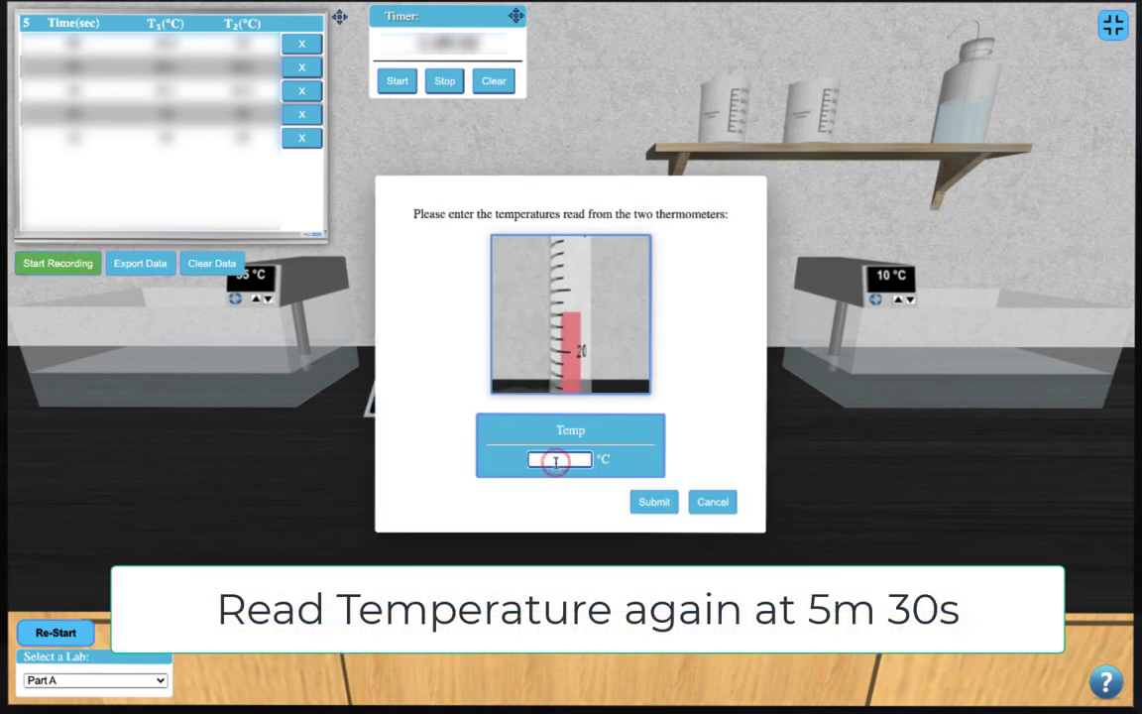
type("28.0")
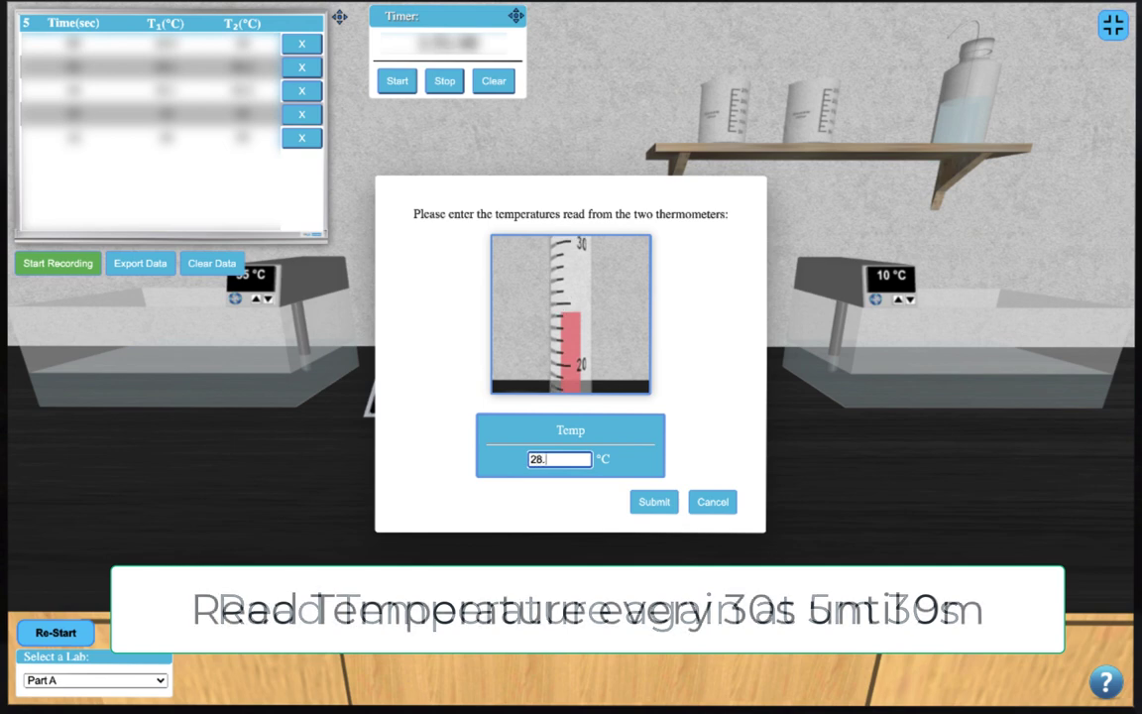
left_click(663, 510)
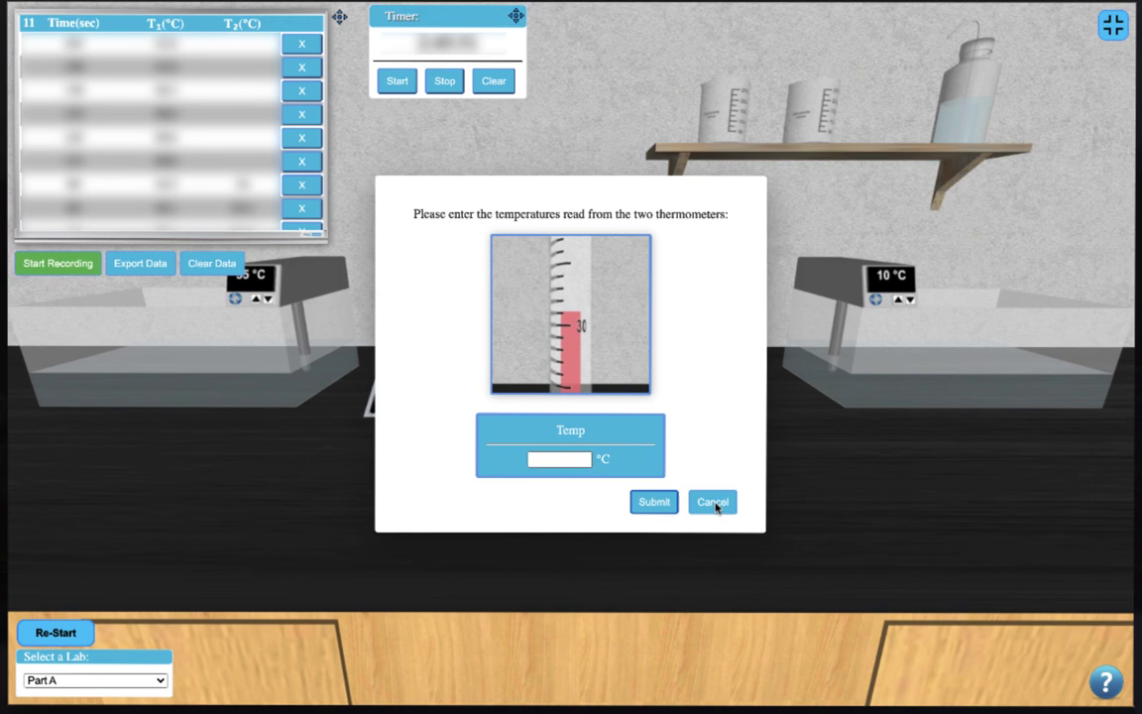
Close temperature entry and export the Part A readings as data.csv.
left_click(714, 503)
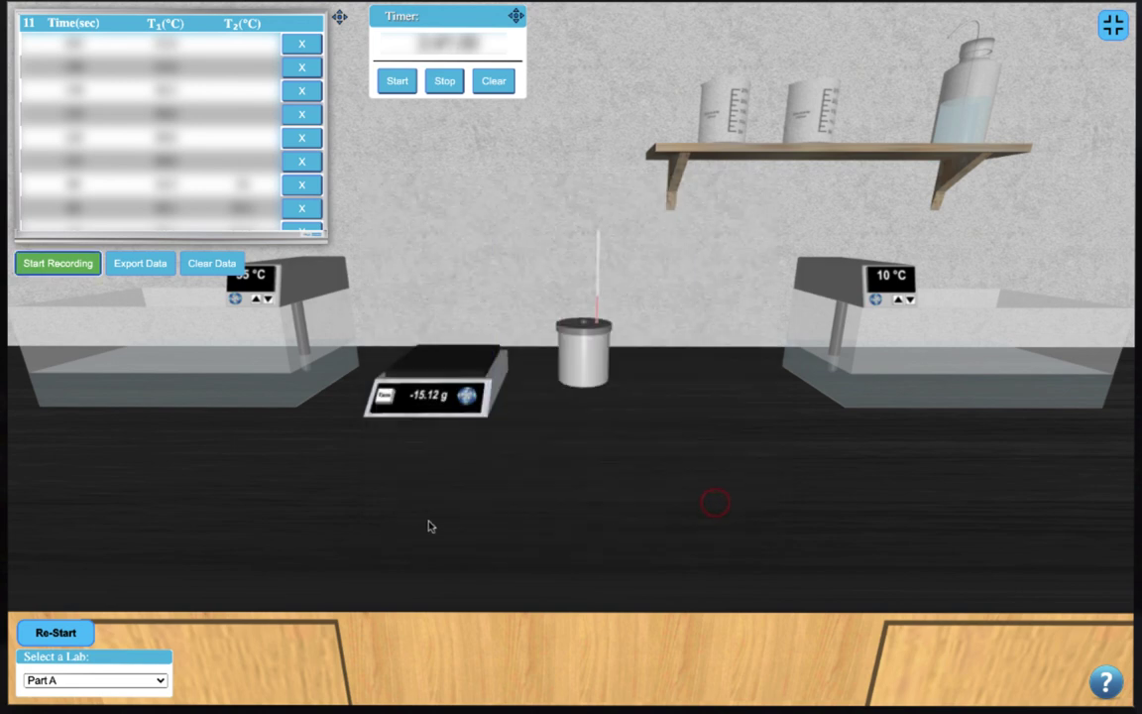
left_click(141, 263)
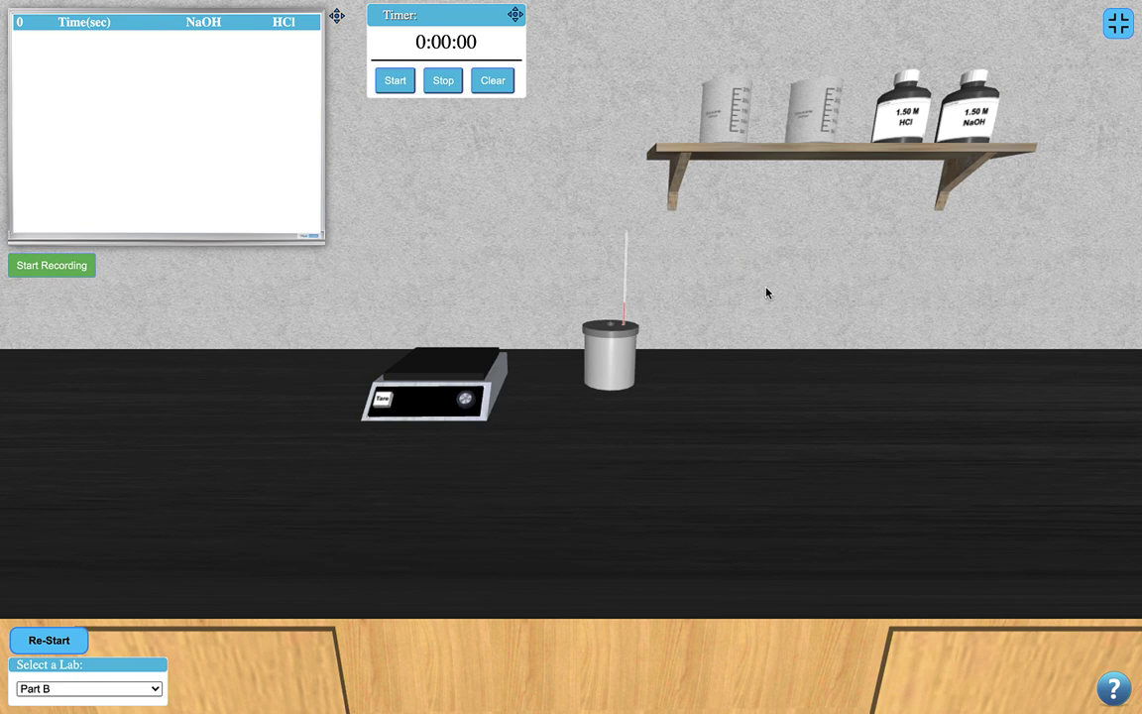
Tare the empty left beaker on the balance and pour 1.50 M HCl into it (96.68 g).
left_click(732, 129)
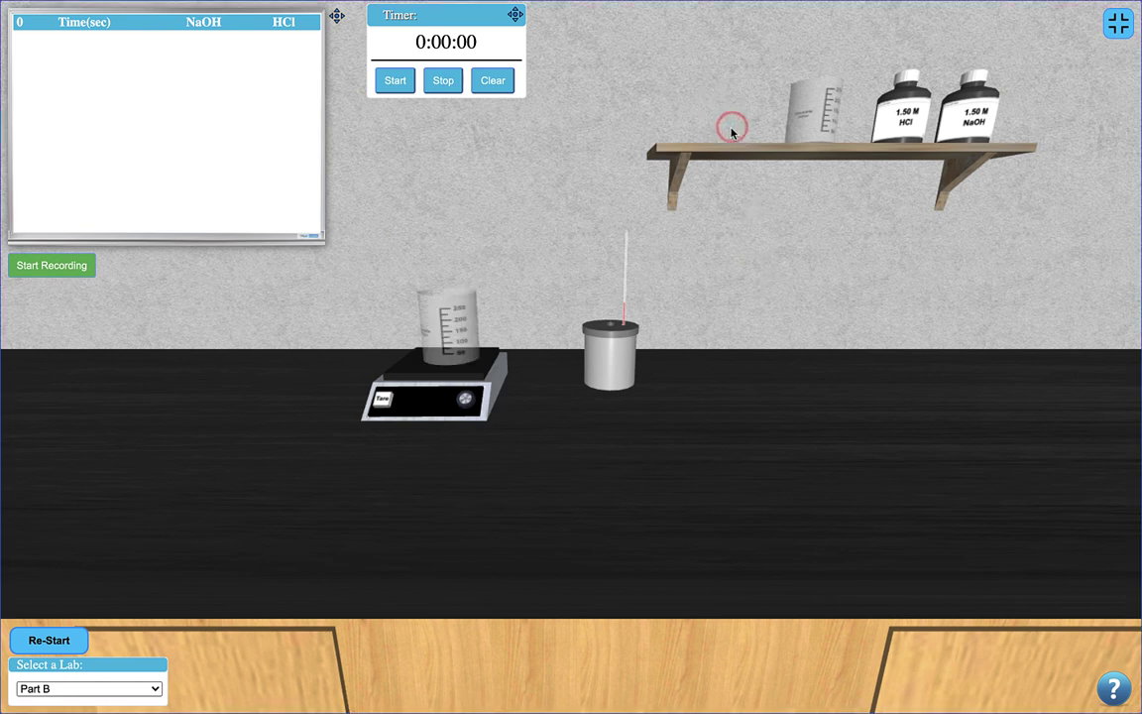
left_click(467, 401)
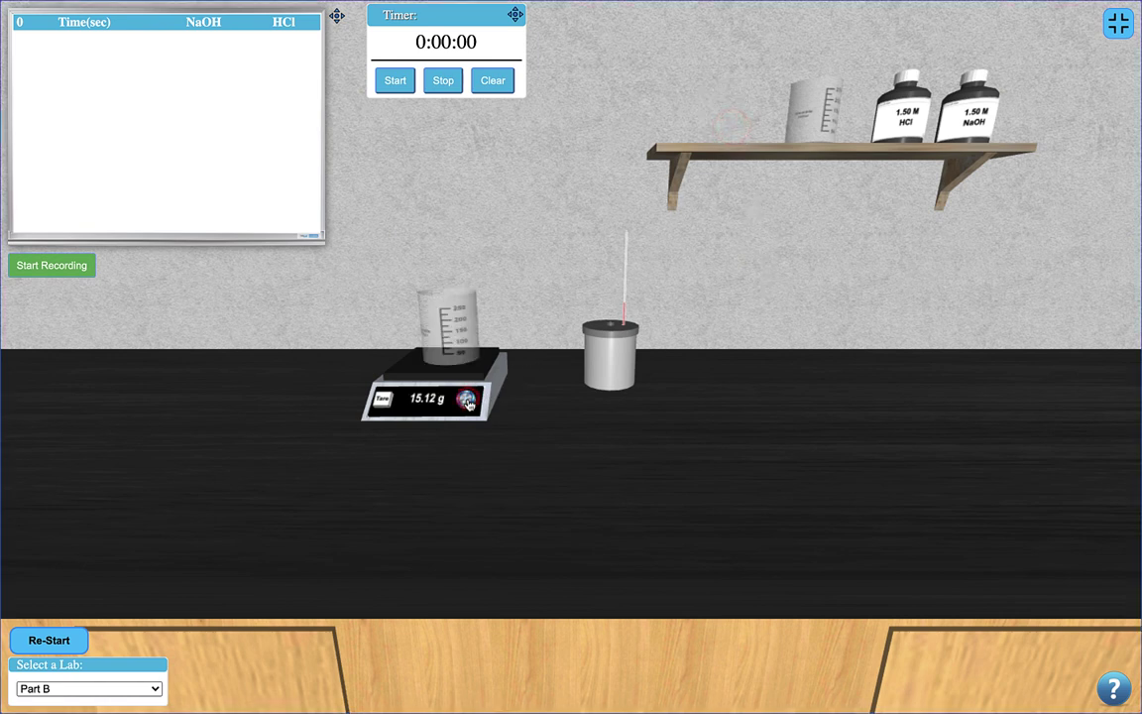
left_click(382, 402)
left_click(875, 143)
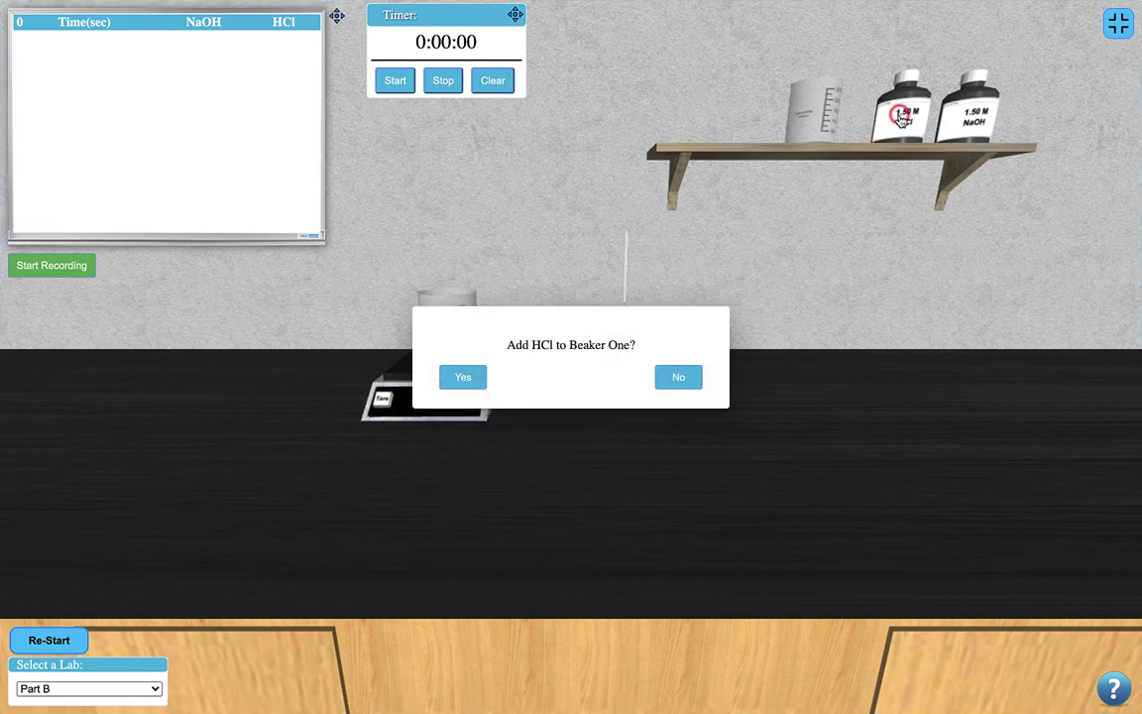
left_click(461, 377)
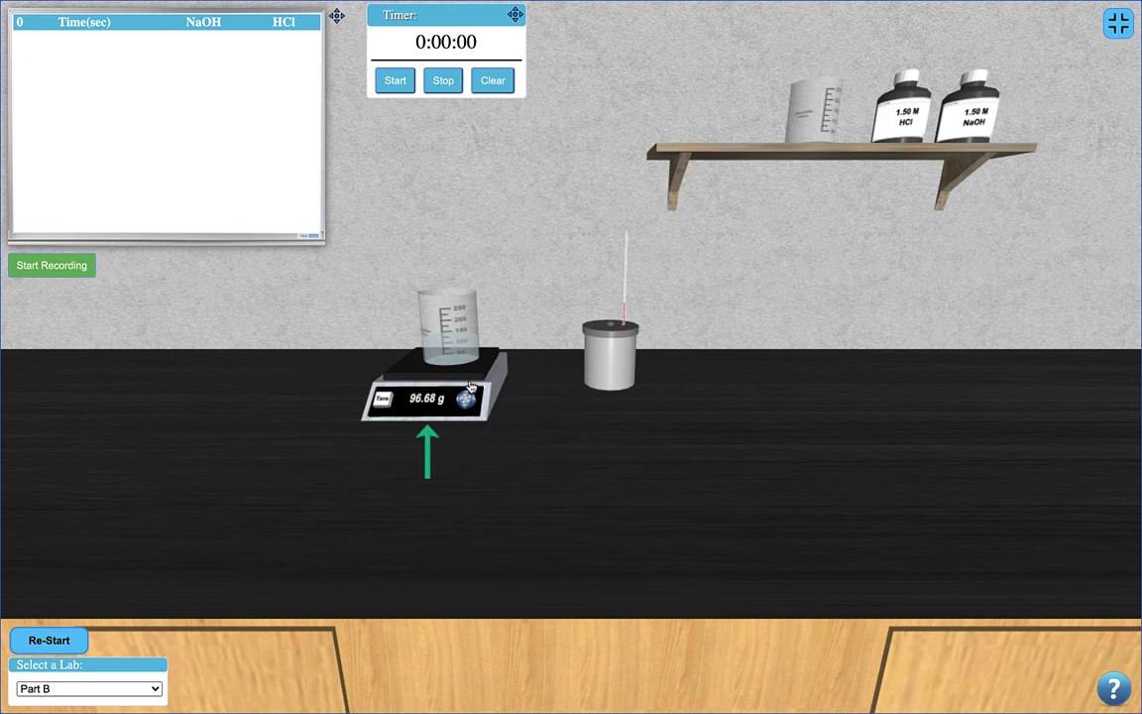
Move the HCl beaker off the balance and place the second empty beaker on it.
left_click(454, 333)
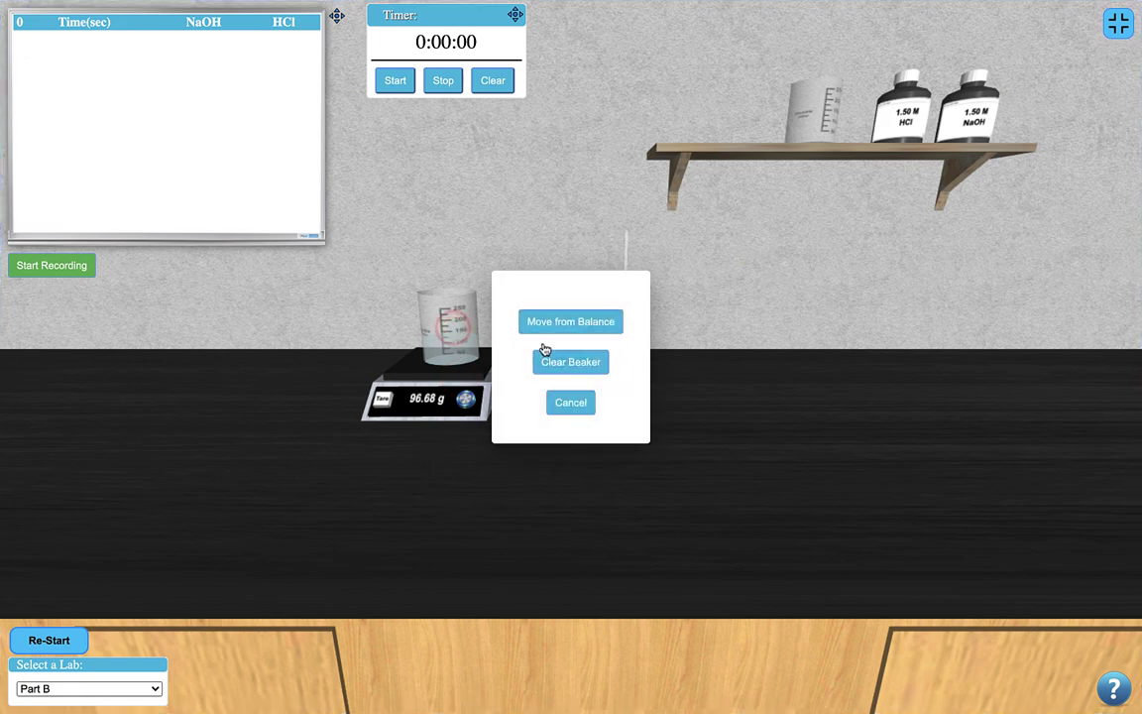
left_click(580, 322)
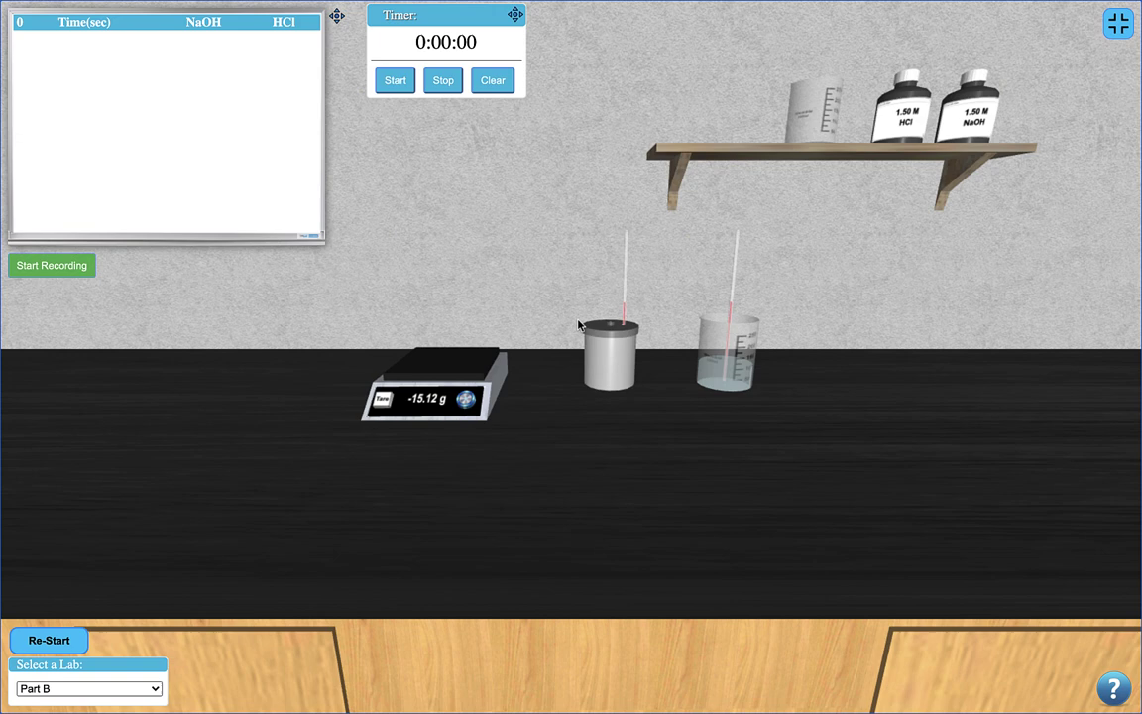
left_click(801, 113)
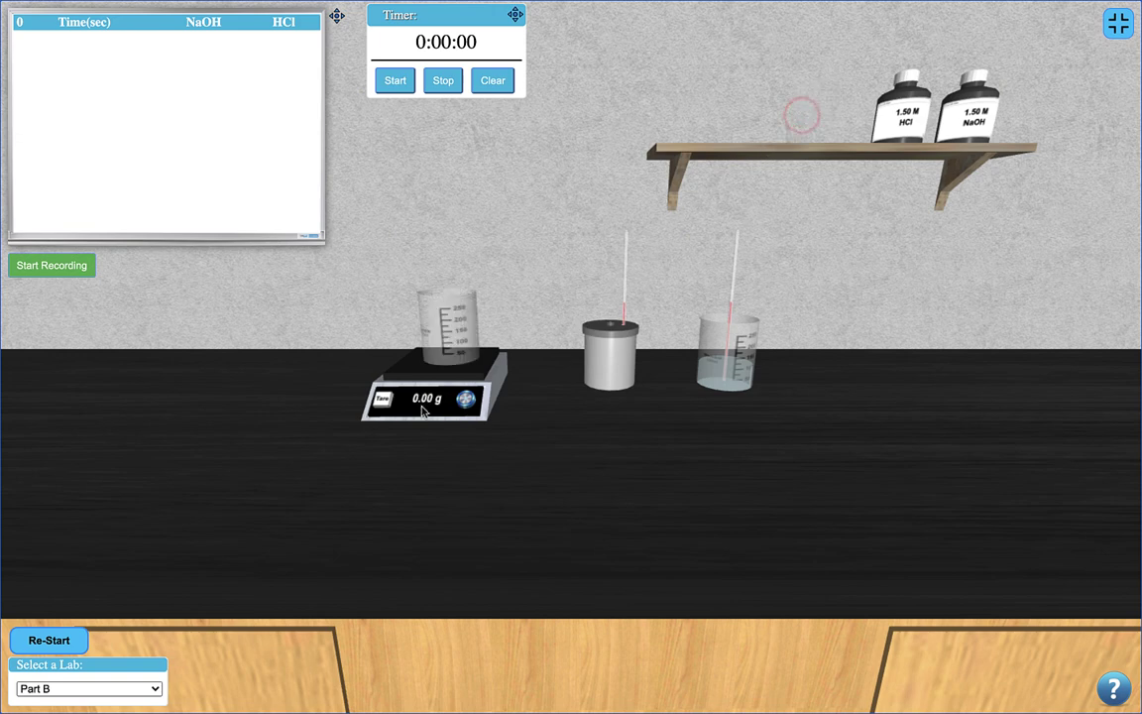
Pour 1.50 M NaOH into beaker two to 103.69 g and choose Add To Calorimeter.
left_click(970, 115)
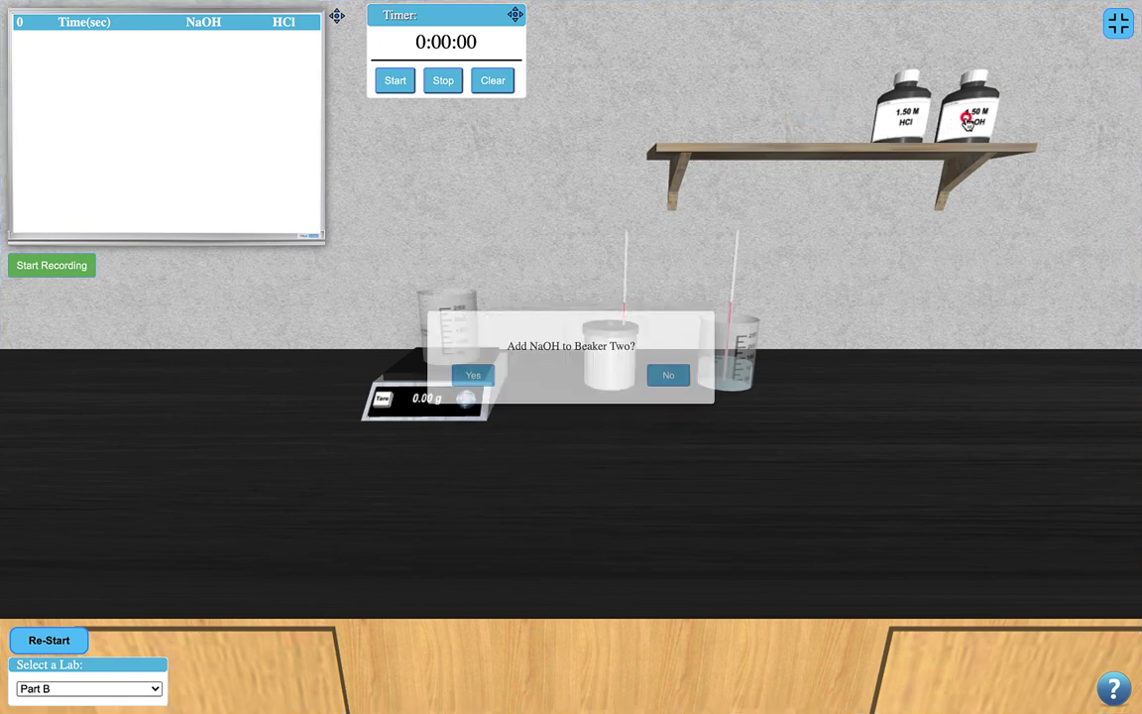
left_click(464, 380)
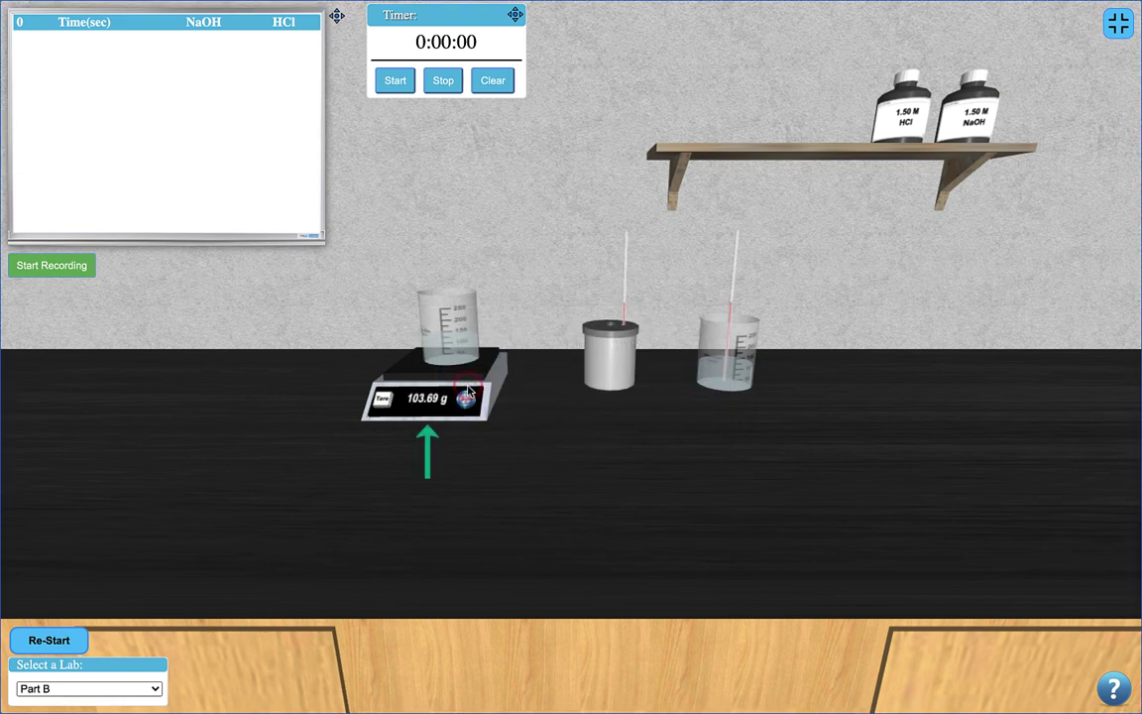
left_click(424, 303)
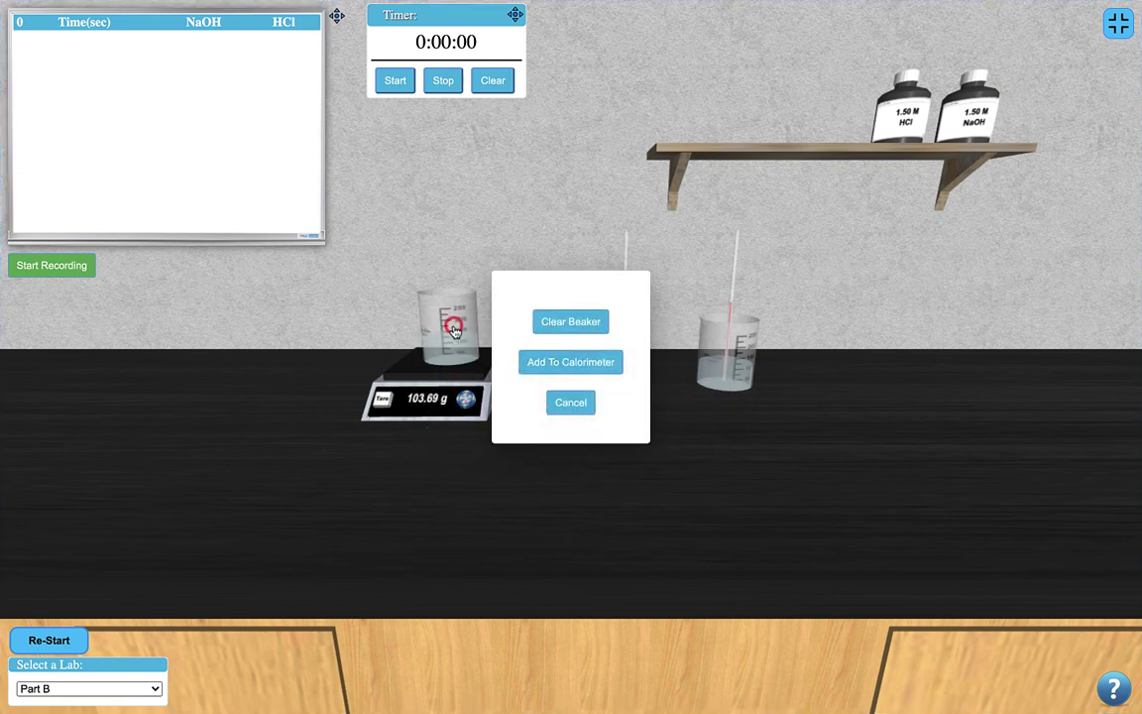
left_click(561, 361)
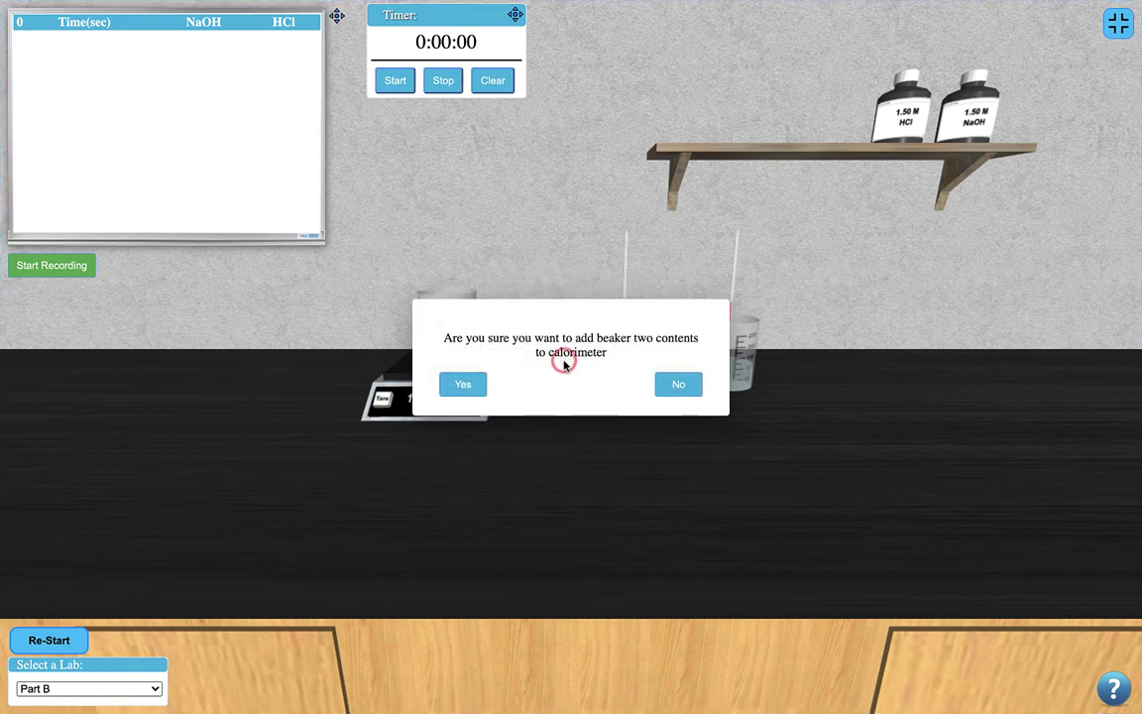
Confirm pouring the NaOH into the calorimeter and start recording both thermometer temperatures.
left_click(466, 384)
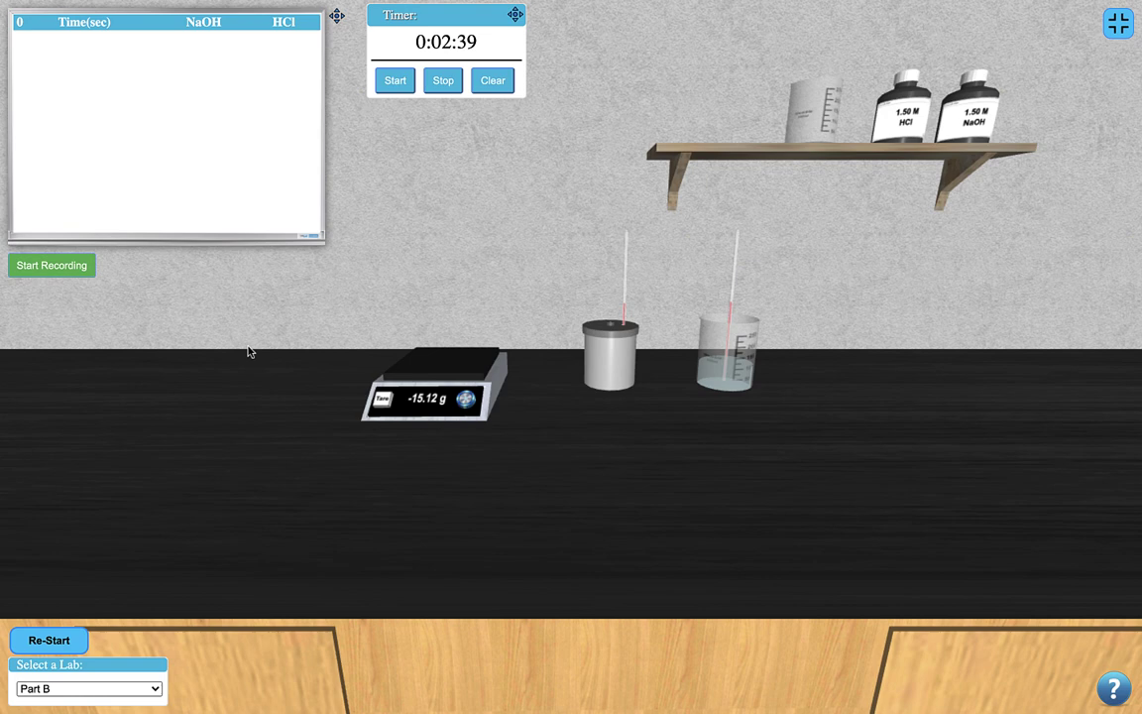
left_click(72, 268)
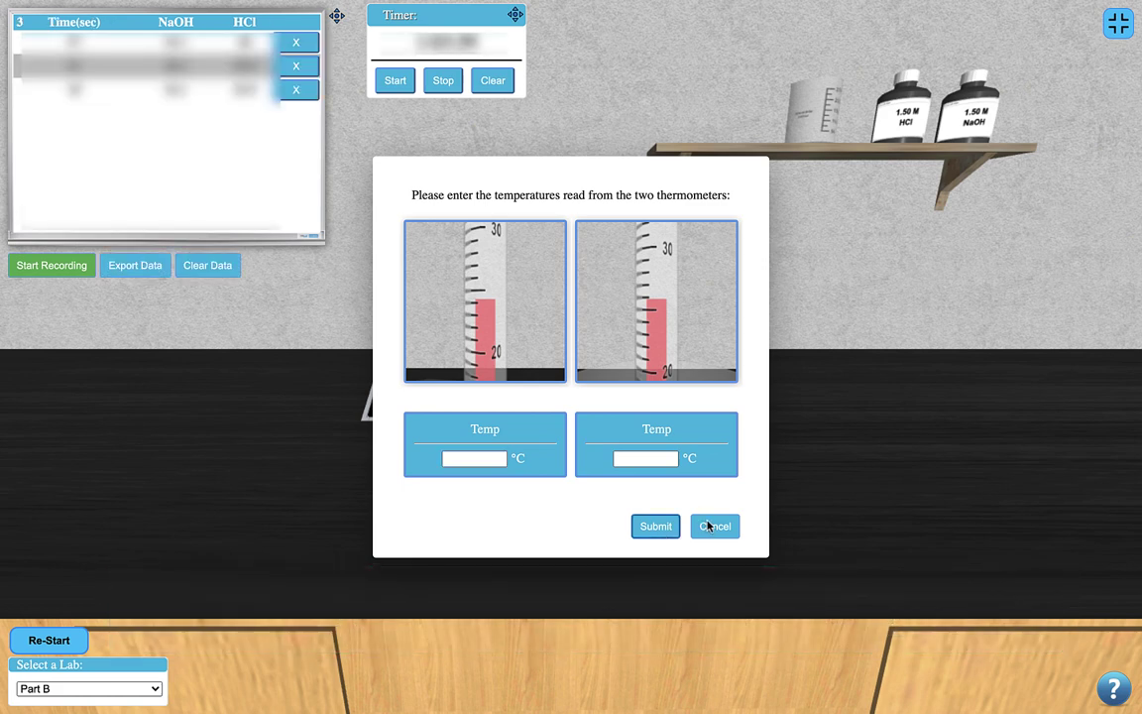
Close temperature entry and pour beaker one's HCl into the calorimeter.
left_click(709, 526)
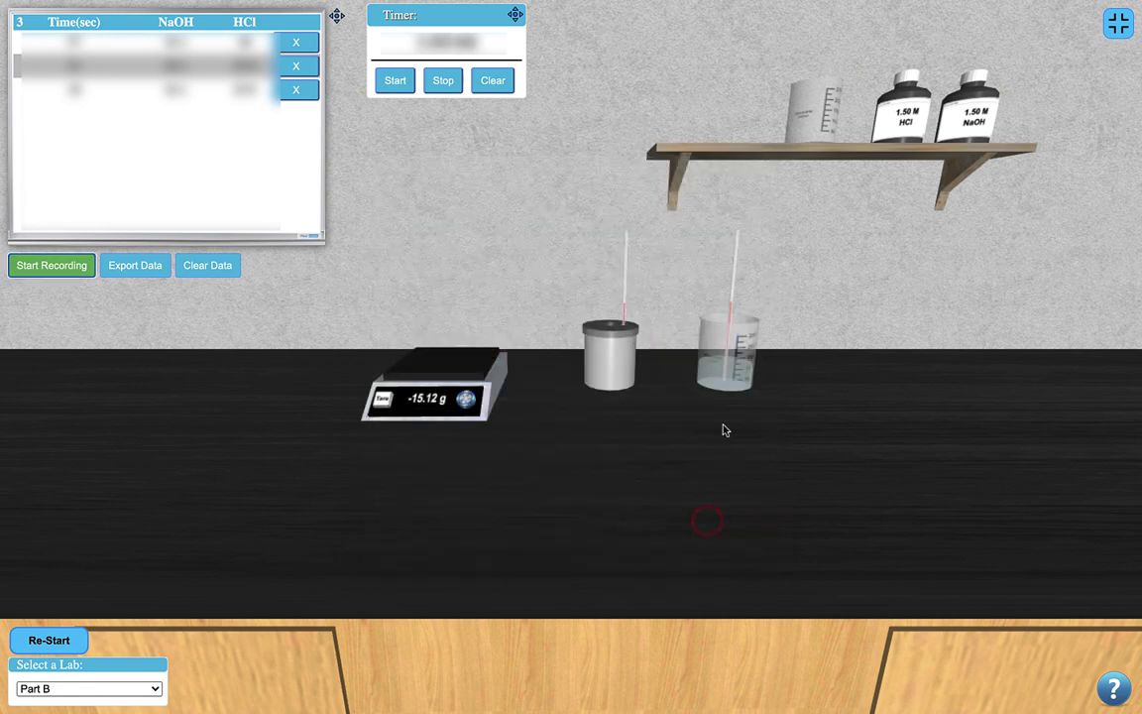
left_click(727, 371)
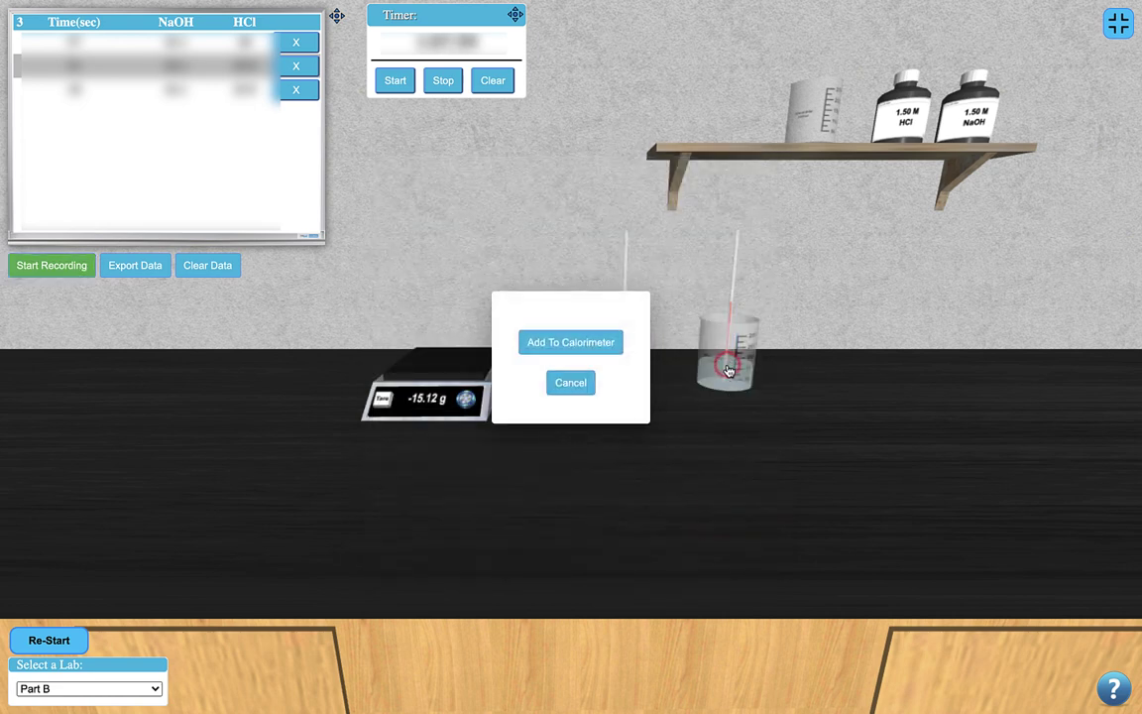
left_click(596, 341)
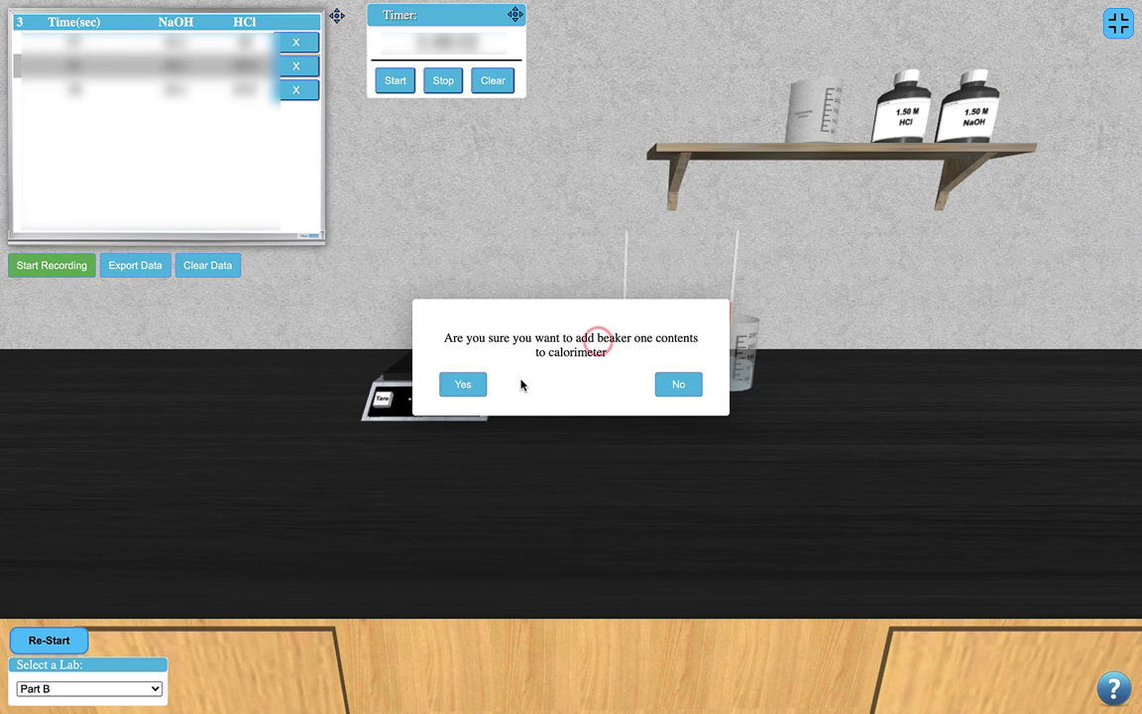
left_click(463, 386)
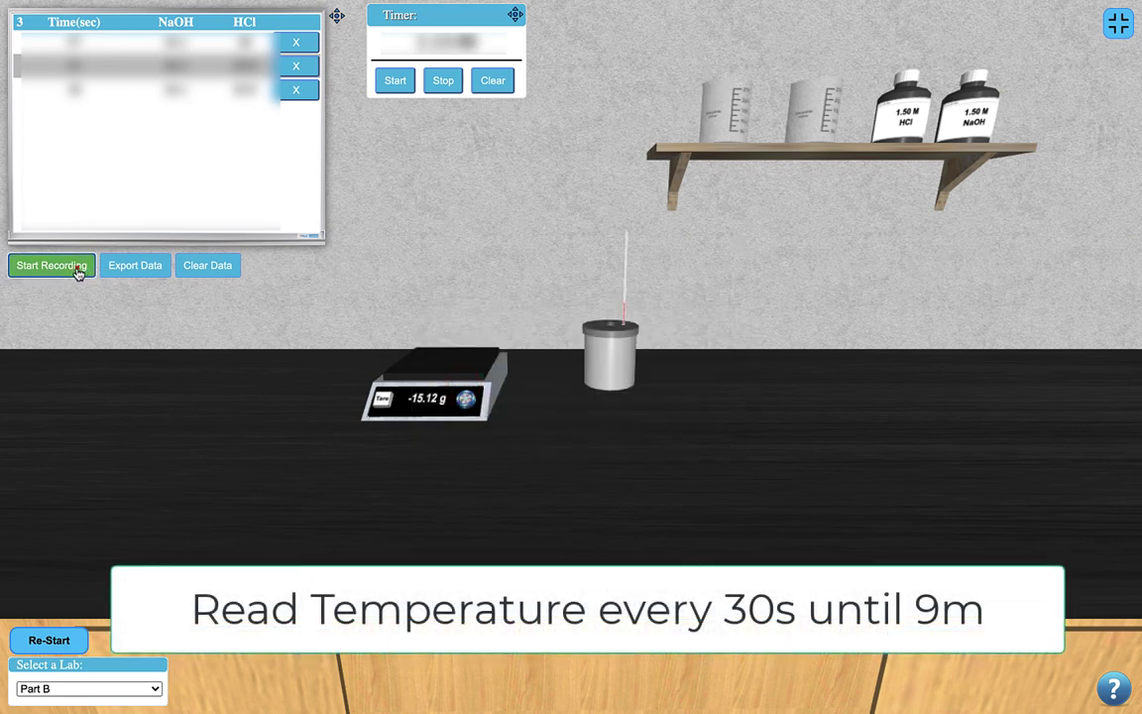
Record a 28.0 °C mixture temperature as the fourth table row.
left_click(79, 265)
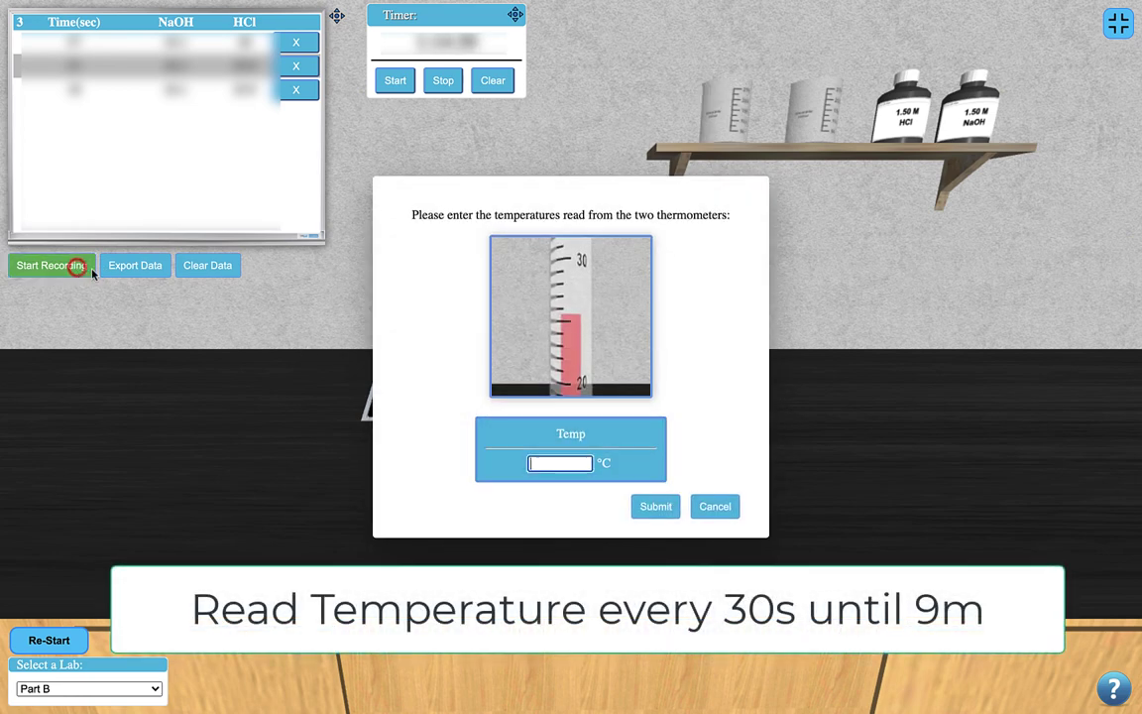
left_click(552, 463)
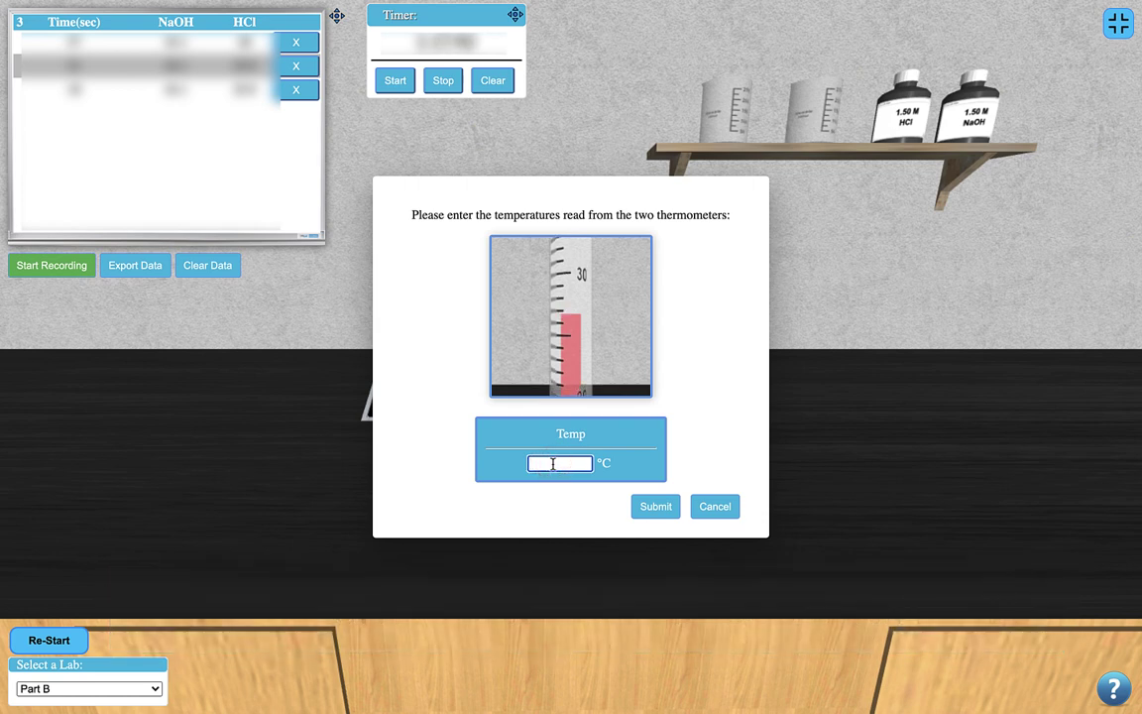
type("28.0")
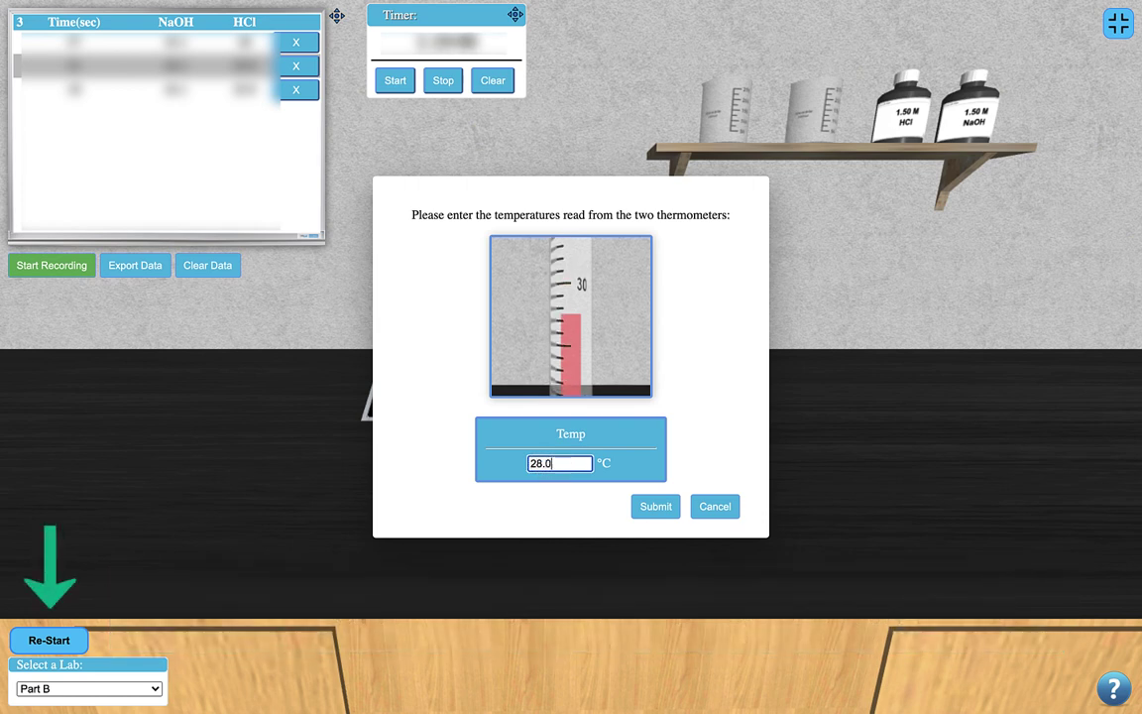
left_click(659, 503)
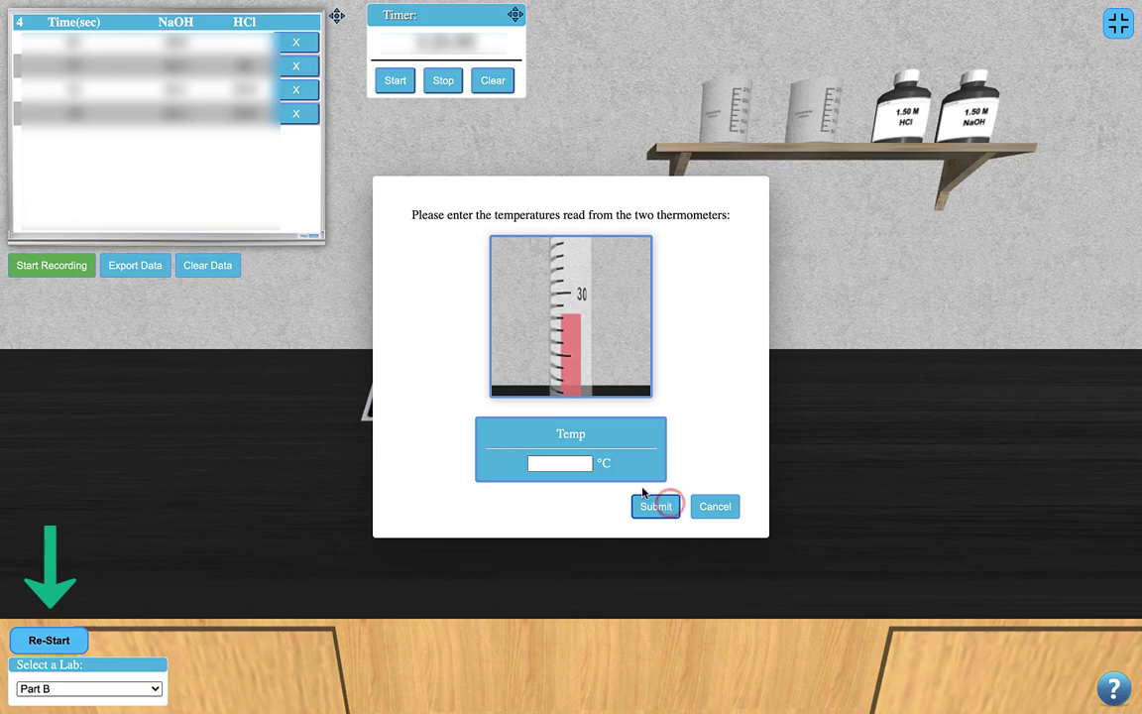